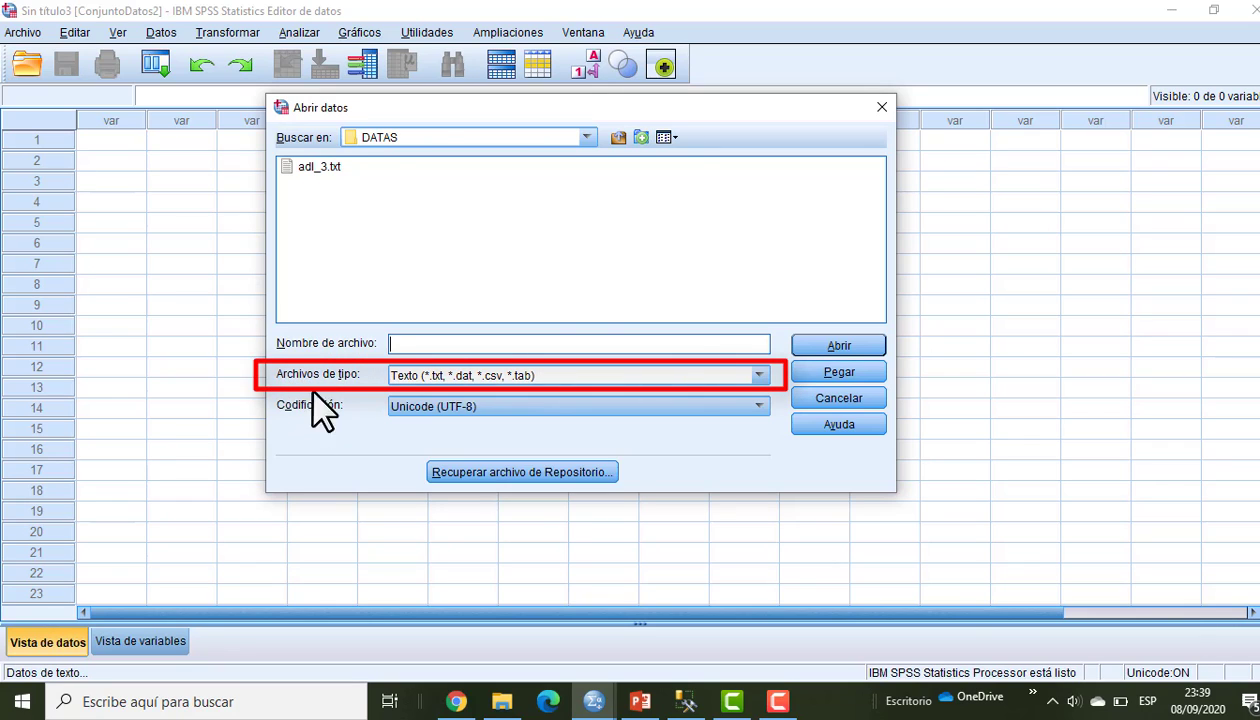
Step: Open adl_3.txt as text data and continue the import wizard without using a predefined format
{"action": "left_click", "coordinate": [318, 168]}
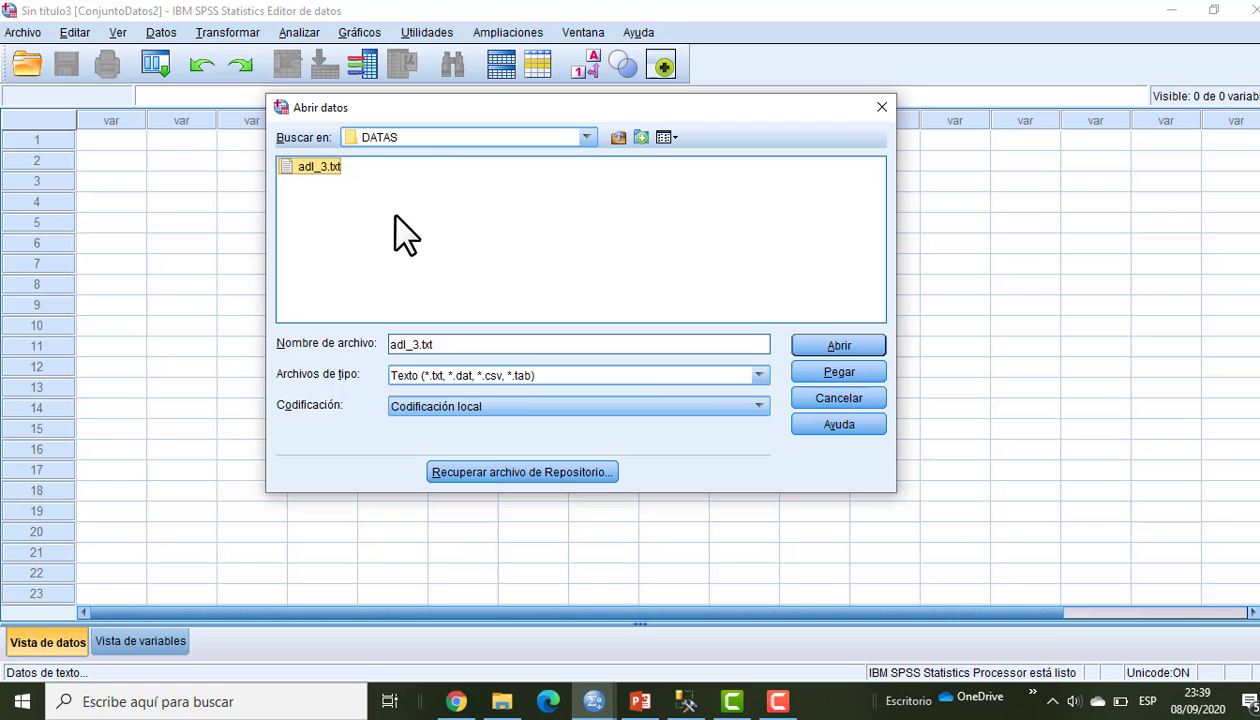
{"action": "left_click", "coordinate": [830, 346]}
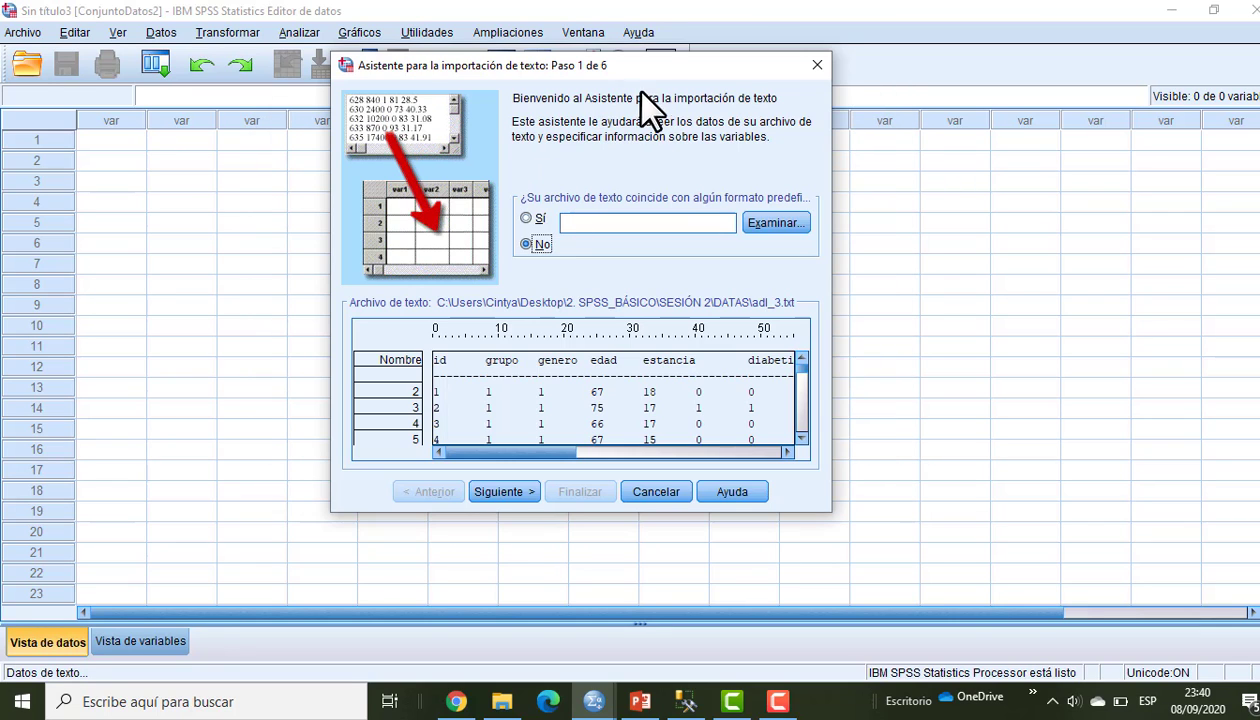
{"action": "left_click_drag", "start_coordinate": [671, 64], "coordinate": [655, 86]}
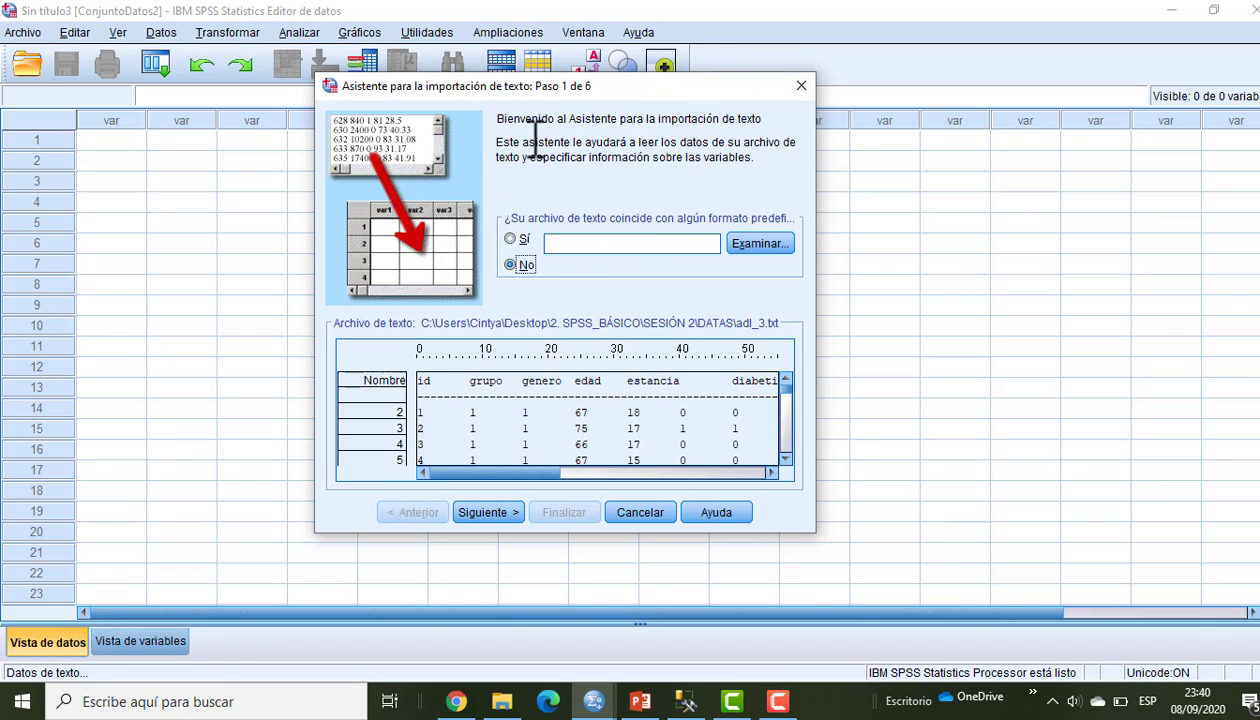
{"action": "left_click_drag", "start_coordinate": [603, 93], "coordinate": [592, 72]}
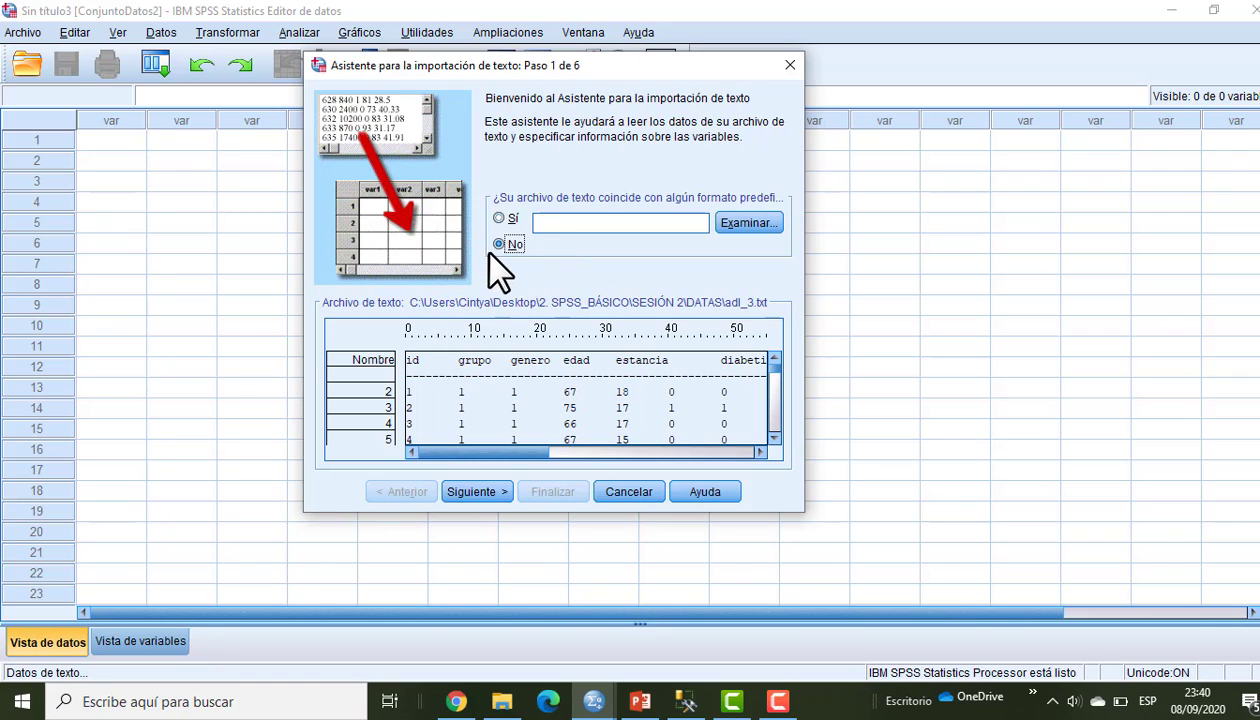
{"action": "left_click", "coordinate": [485, 491]}
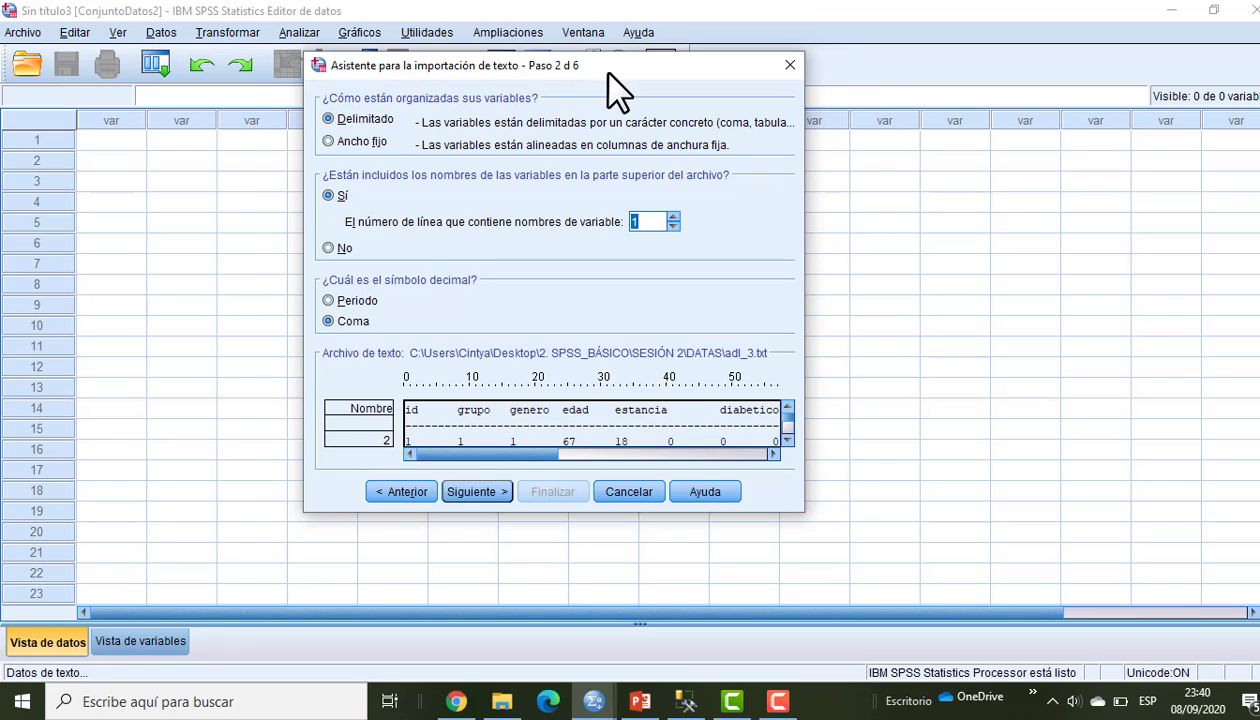
Step: Open adl_3 from the DATAS folder in Notepad, examine its first line for variable names, and close it
{"action": "left_click_drag", "start_coordinate": [596, 72], "coordinate": [642, 64]}
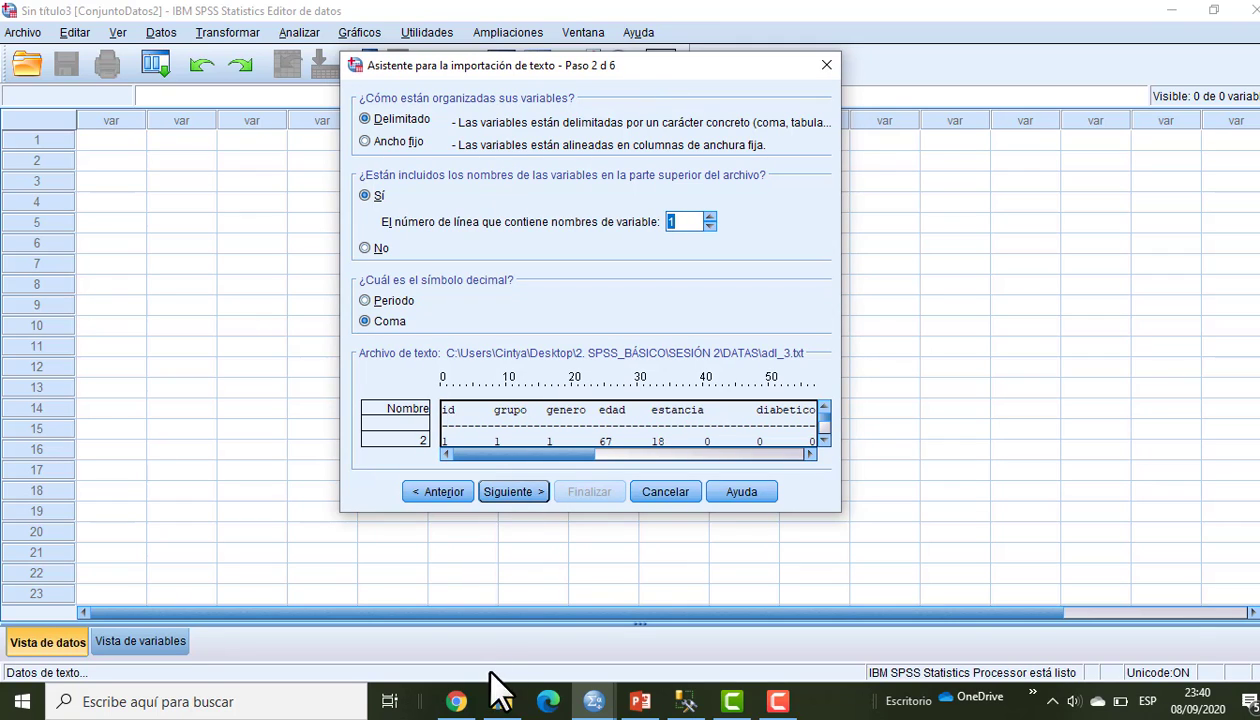
{"action": "left_click", "coordinate": [502, 701]}
{"action": "double_click", "coordinate": [225, 301]}
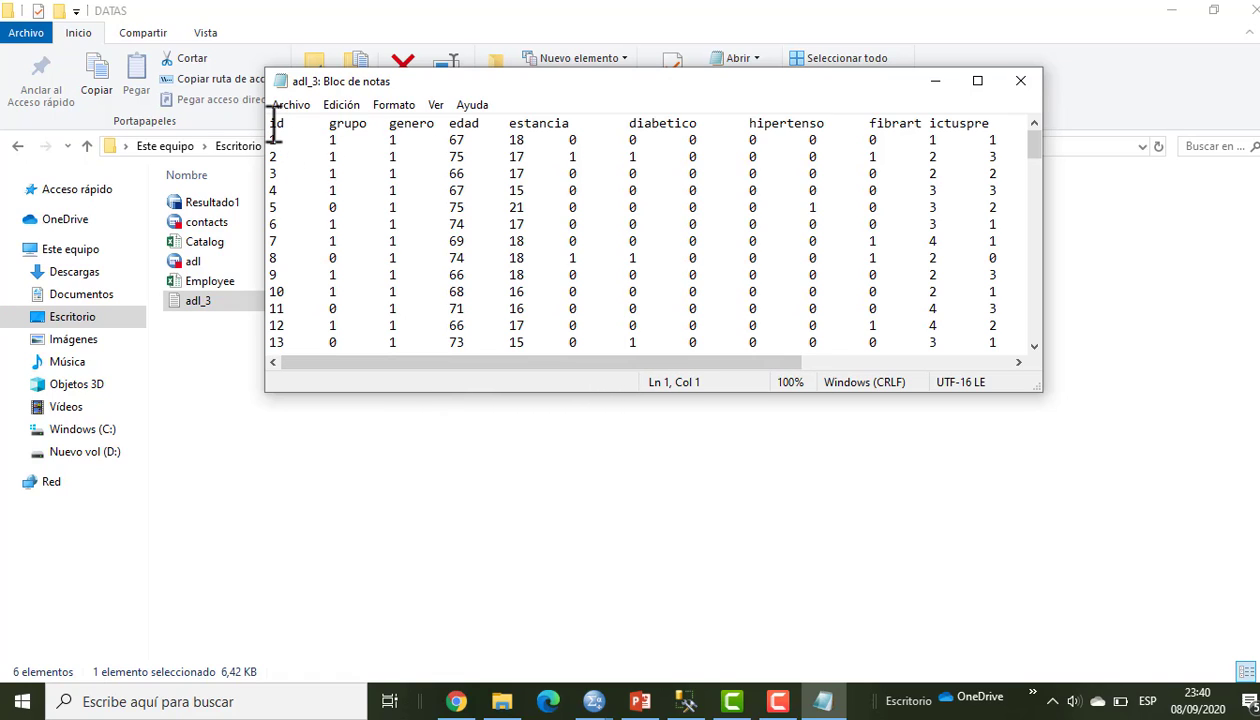
{"action": "left_click_drag", "start_coordinate": [273, 127], "coordinate": [895, 125]}
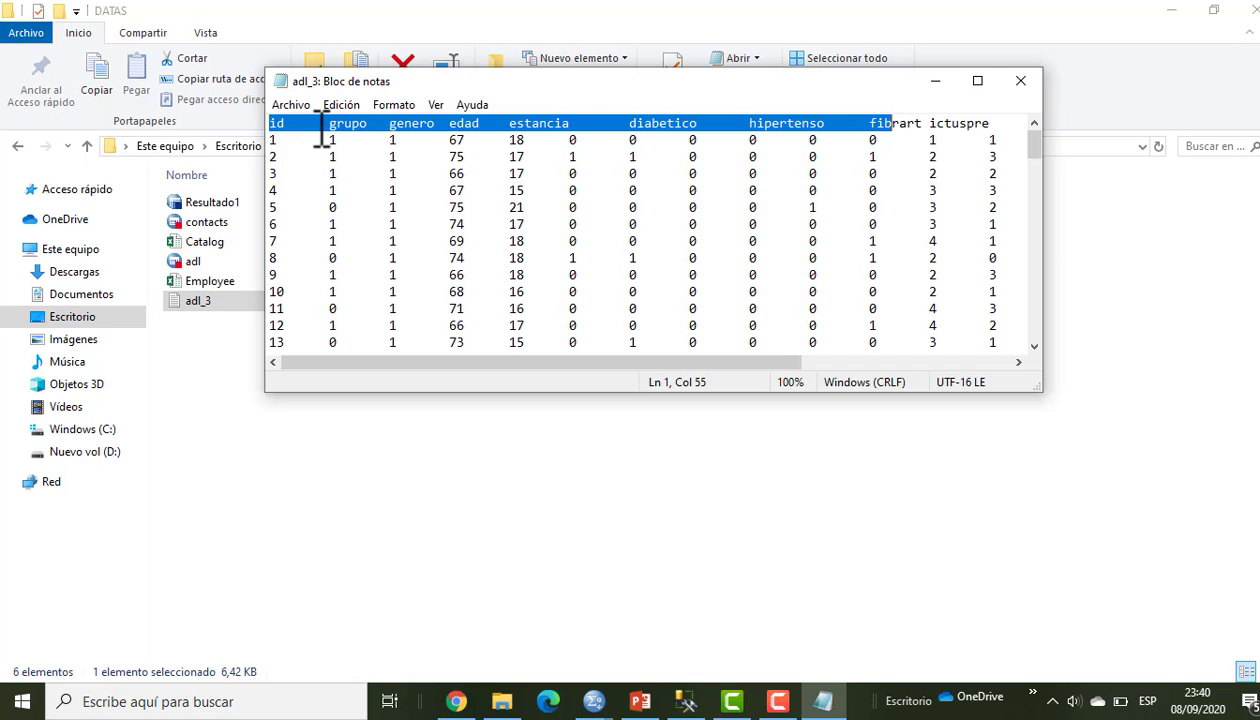
{"action": "left_click", "coordinate": [1020, 80]}
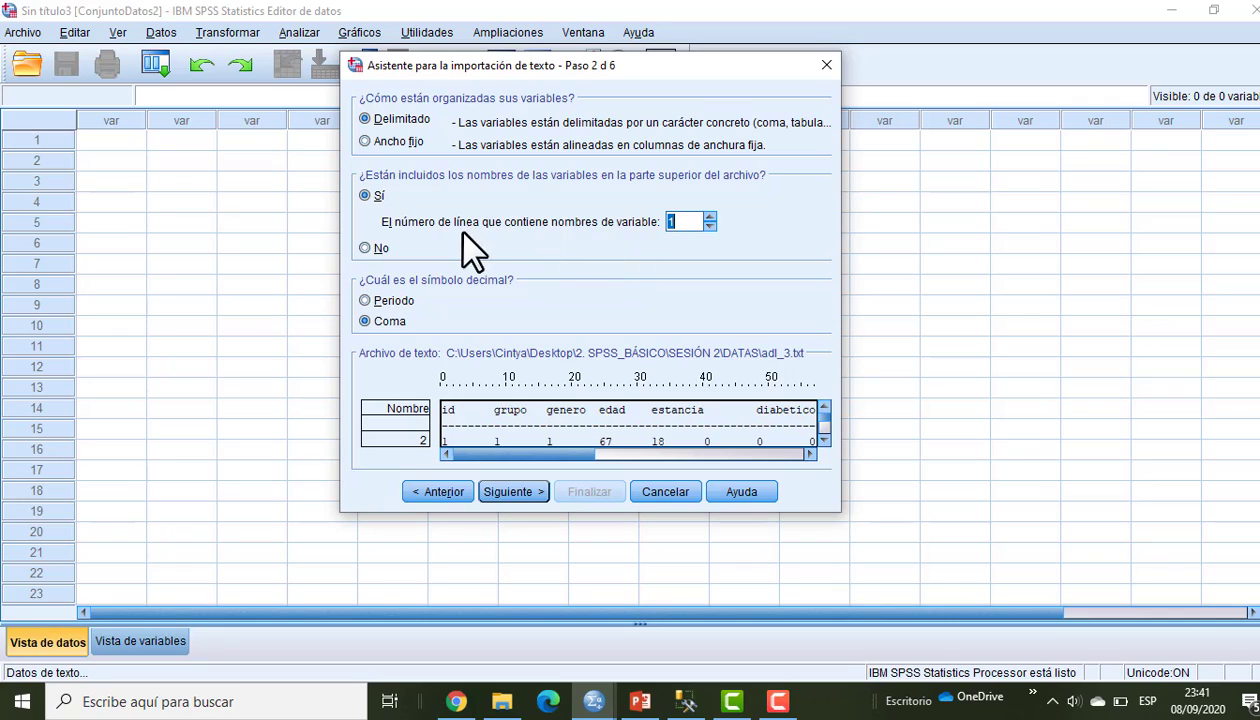
Step: Accept delimited variables with names on line 1, and import all cases, one per line, starting at line 2
{"action": "left_click", "coordinate": [510, 491]}
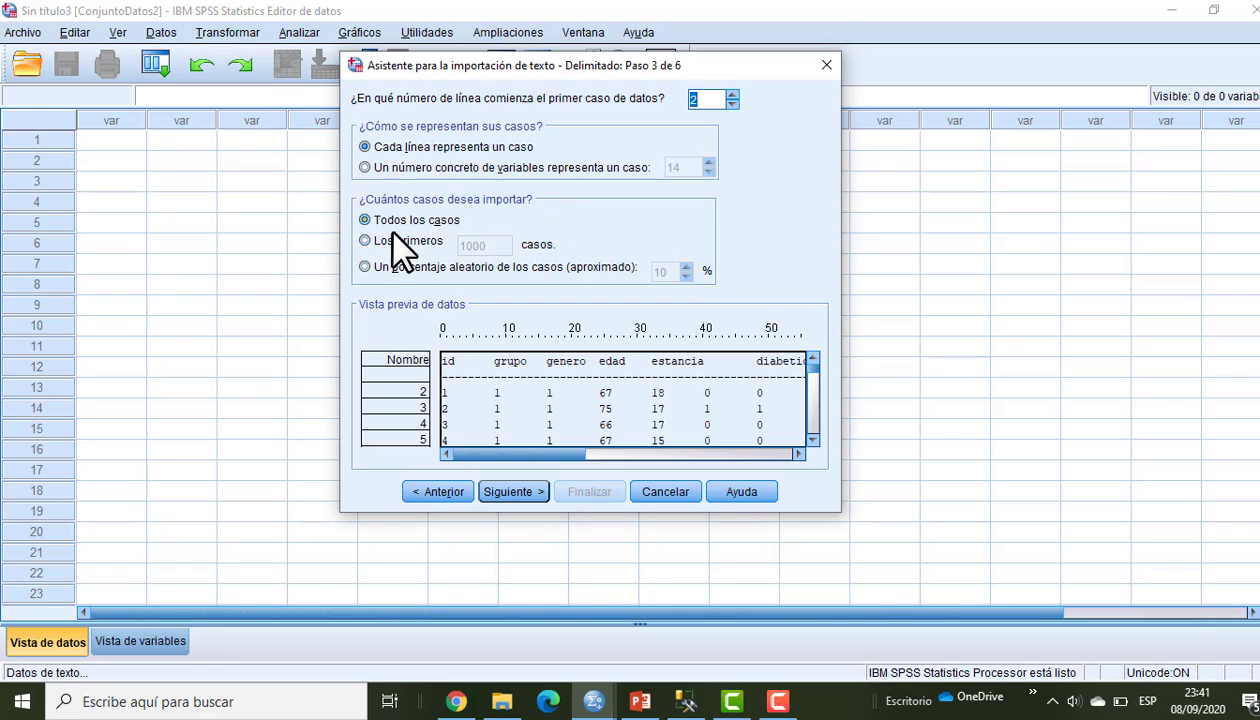
{"action": "left_click", "coordinate": [369, 241]}
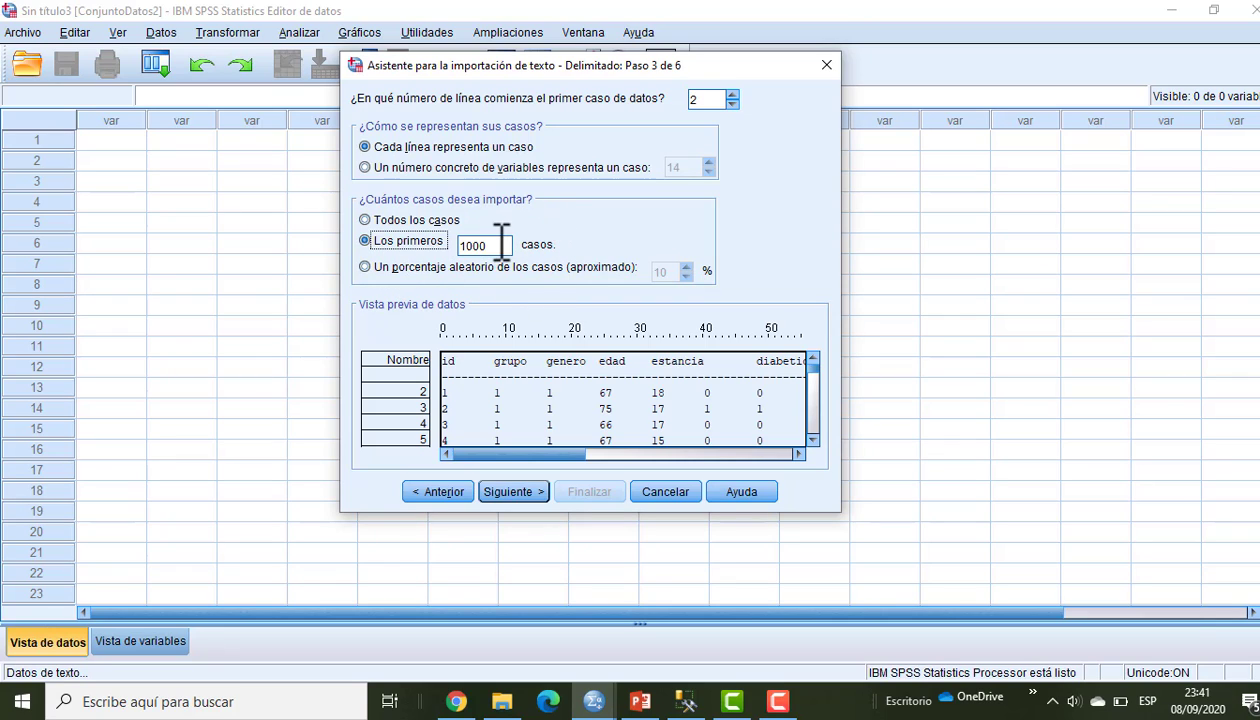
{"action": "left_click_drag", "start_coordinate": [501, 245], "coordinate": [432, 259]}
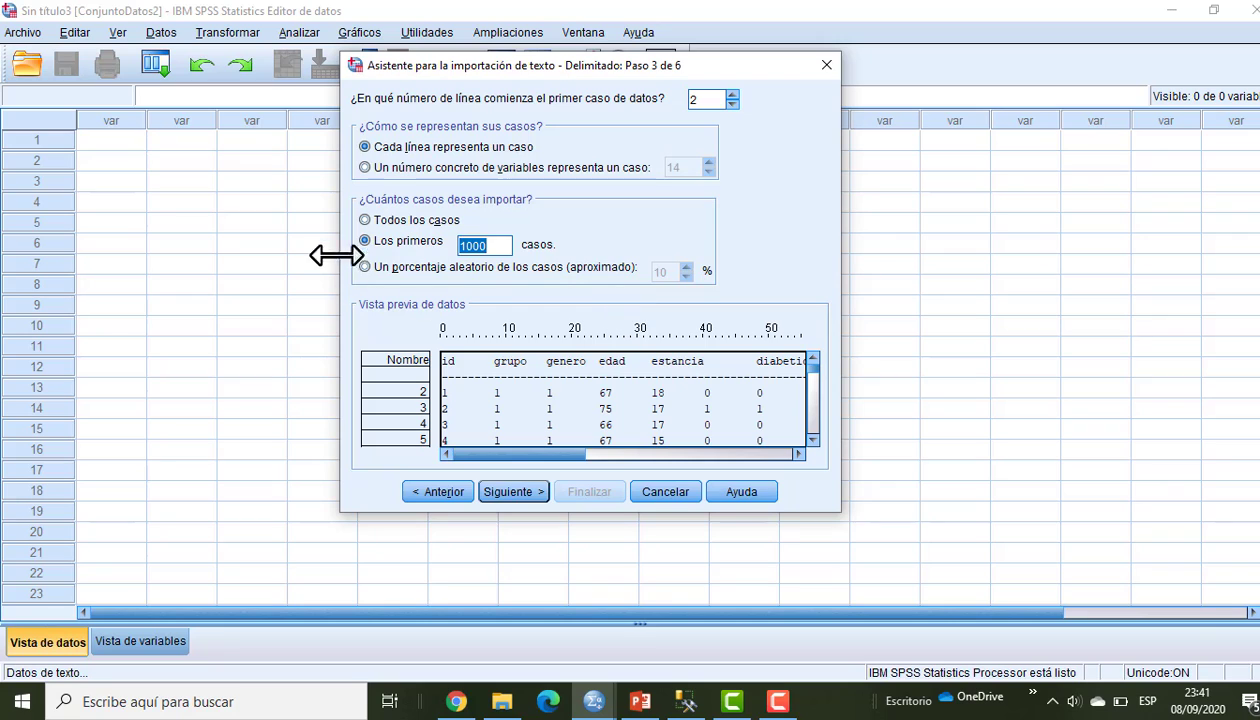
{"action": "left_click", "coordinate": [366, 220]}
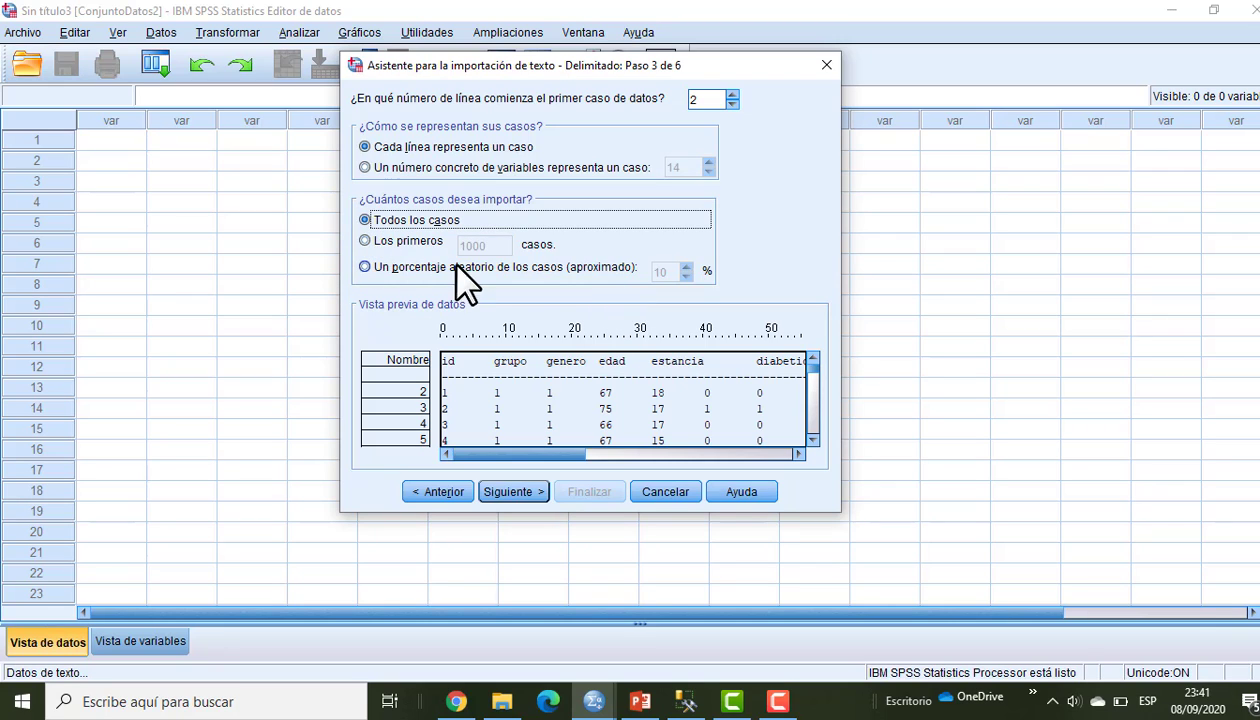
{"action": "left_click", "coordinate": [514, 491]}
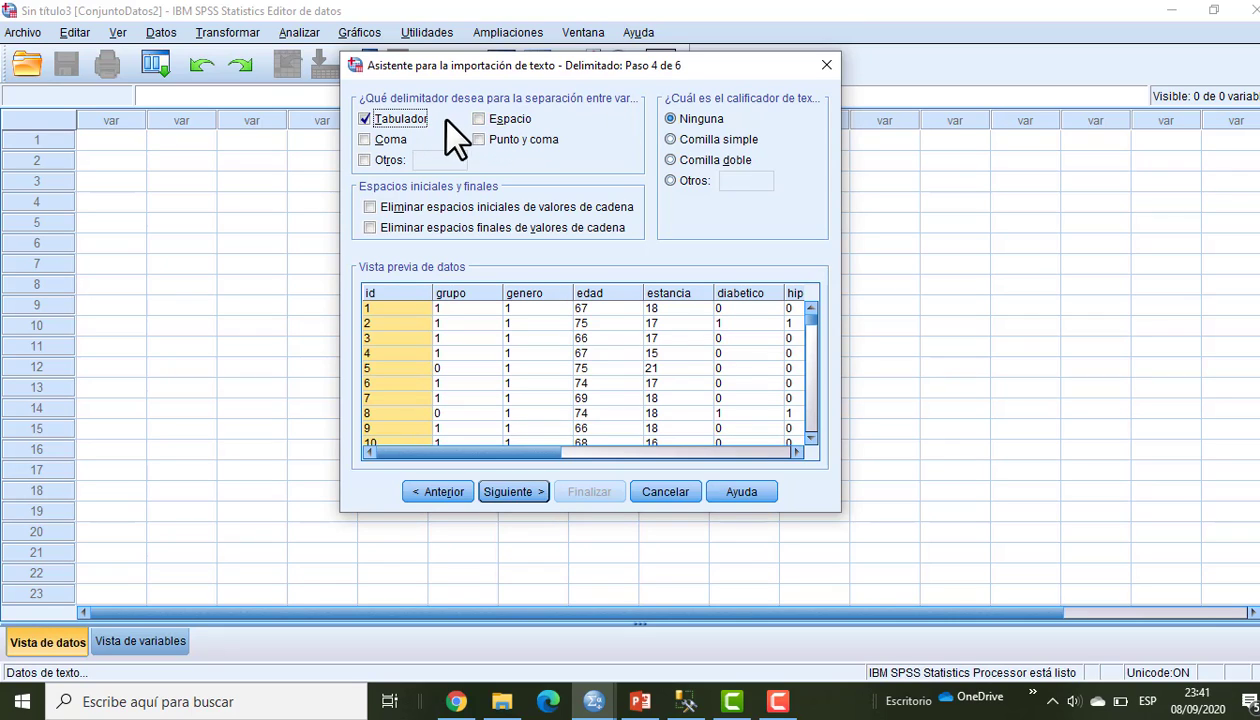
Step: Accept the tab as delimiter, review the data format options for the genero variable, and choose Automático
{"action": "left_click", "coordinate": [528, 487]}
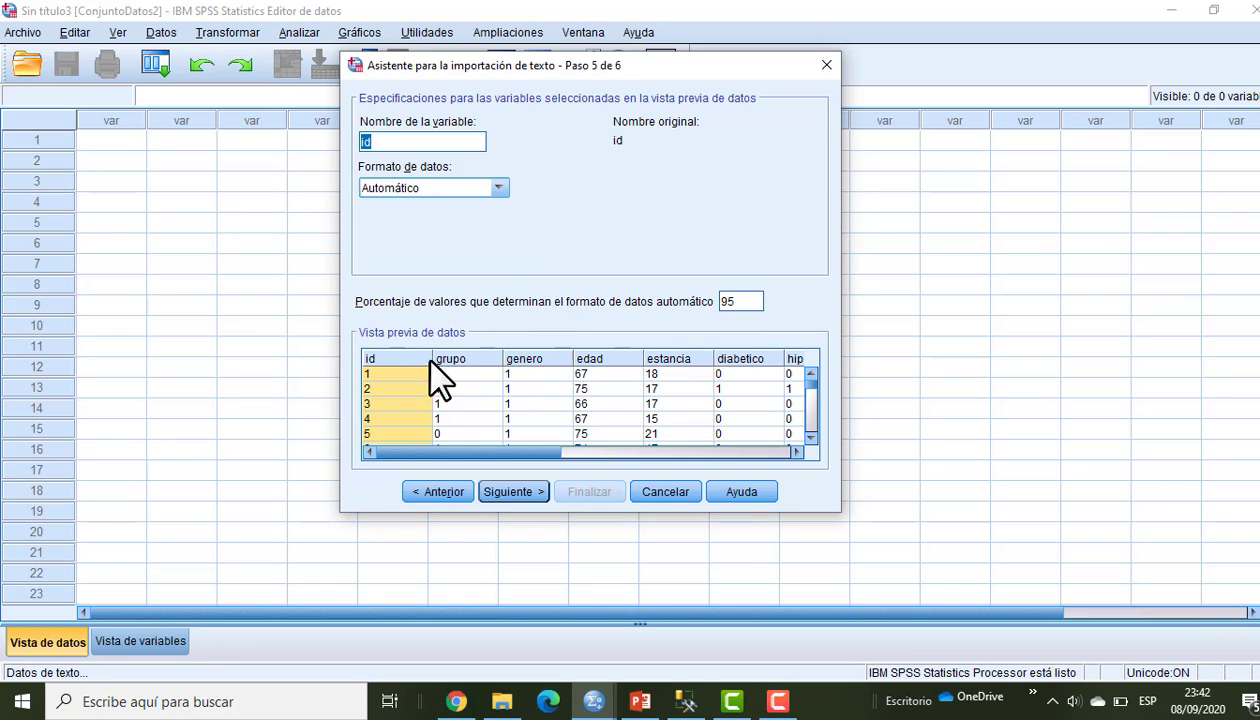
{"action": "left_click", "coordinate": [466, 368]}
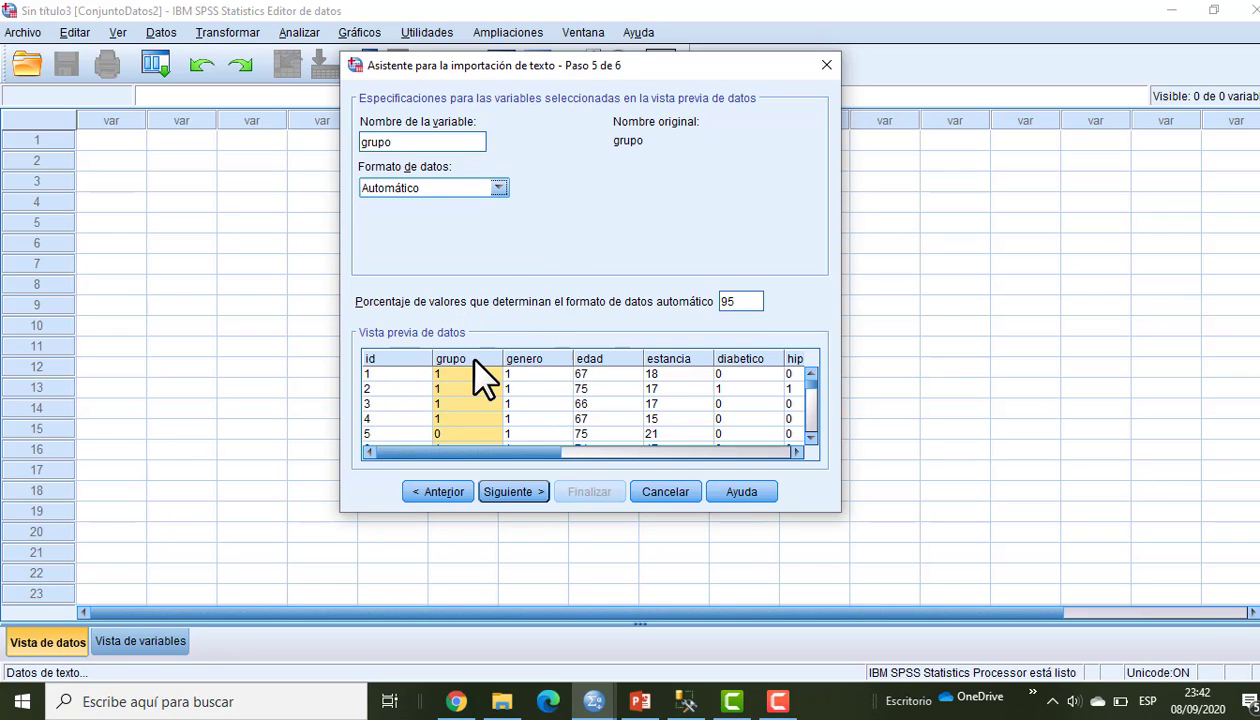
{"action": "left_click", "coordinate": [539, 362]}
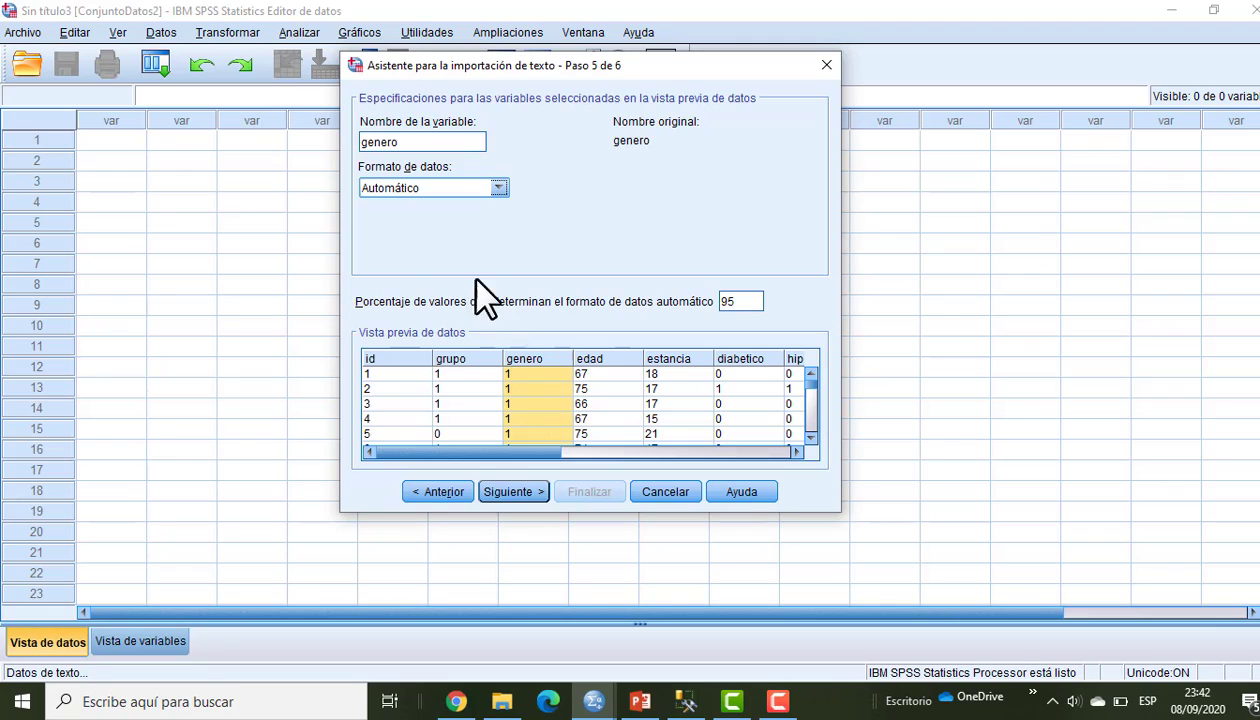
{"action": "left_click", "coordinate": [497, 187]}
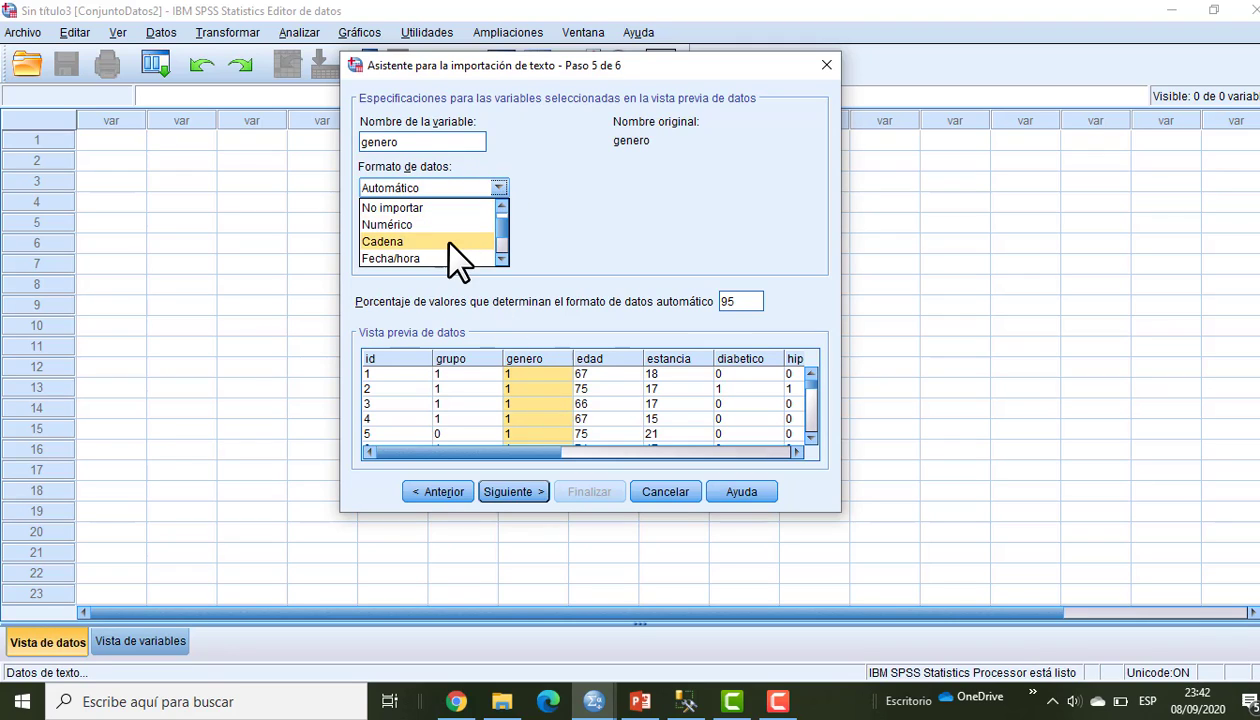
{"action": "scroll", "coordinate": [428, 226], "scroll_direction": "down", "scroll_amount": 1}
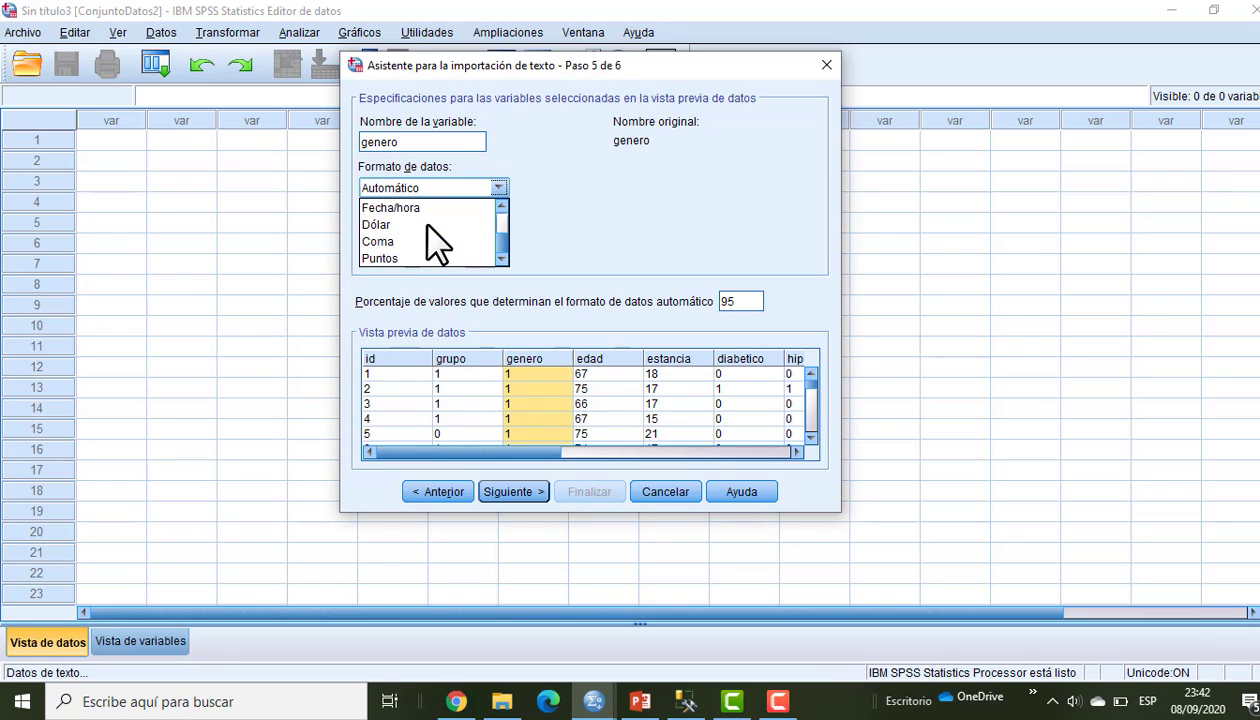
{"action": "scroll", "coordinate": [425, 235], "scroll_direction": "up", "scroll_amount": 1}
{"action": "scroll", "coordinate": [422, 240], "scroll_direction": "down", "scroll_amount": 1}
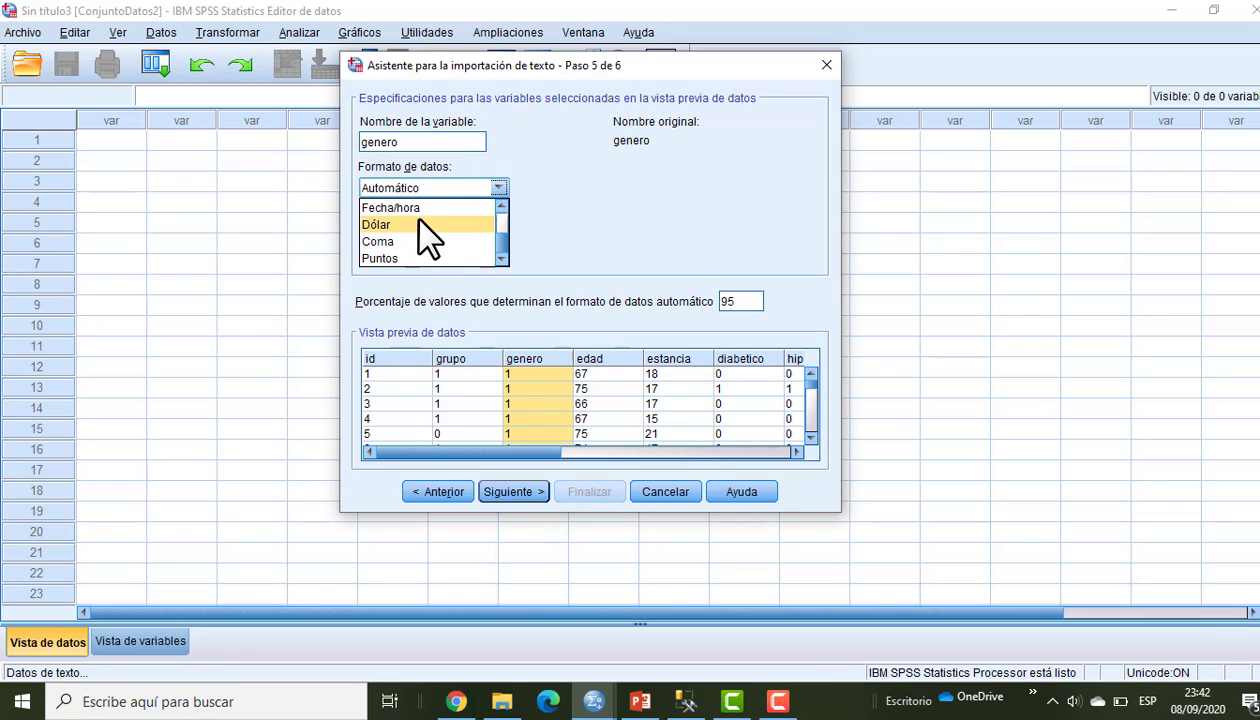
{"action": "scroll", "coordinate": [425, 230], "scroll_direction": "up", "scroll_amount": 1}
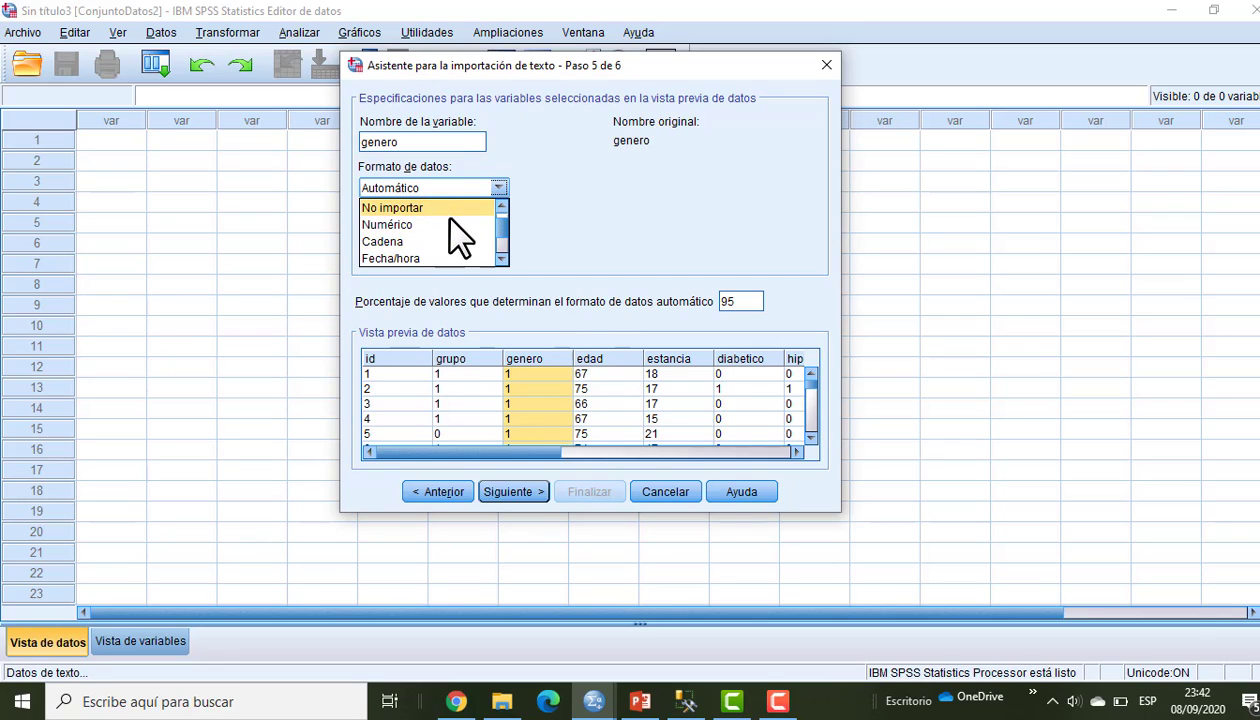
{"action": "scroll", "coordinate": [449, 222], "scroll_direction": "up", "scroll_amount": 1}
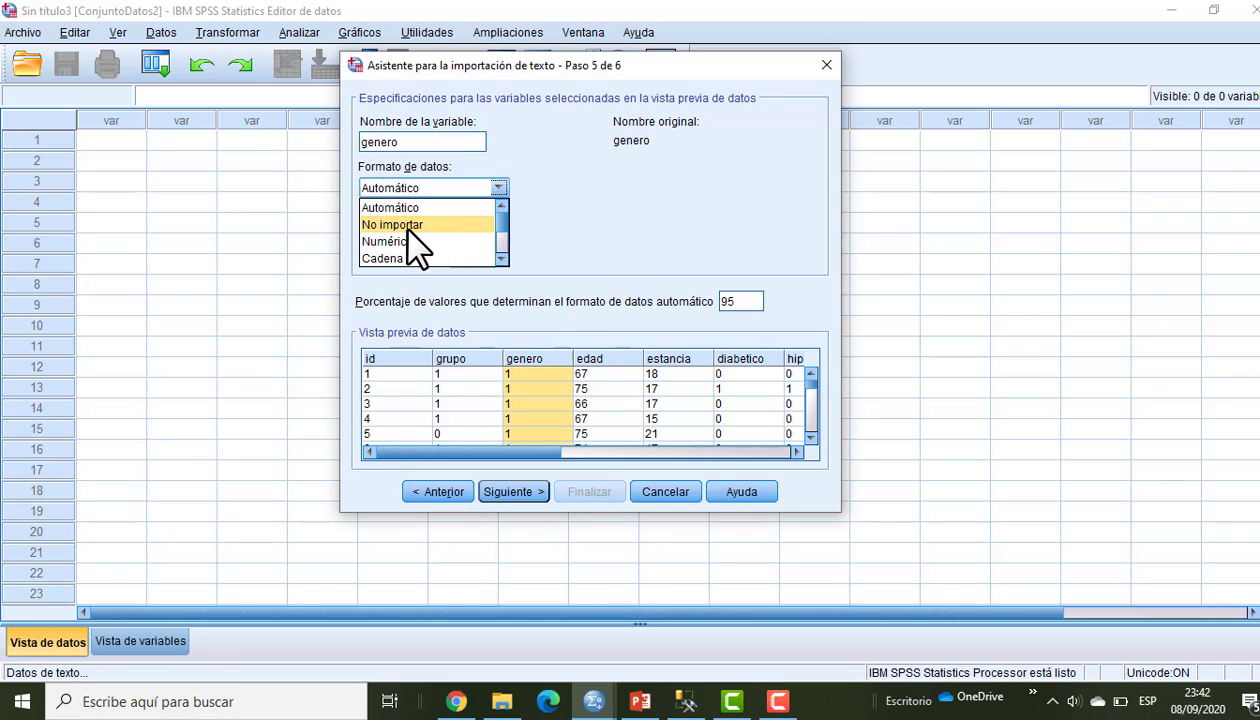
{"action": "left_click", "coordinate": [424, 207]}
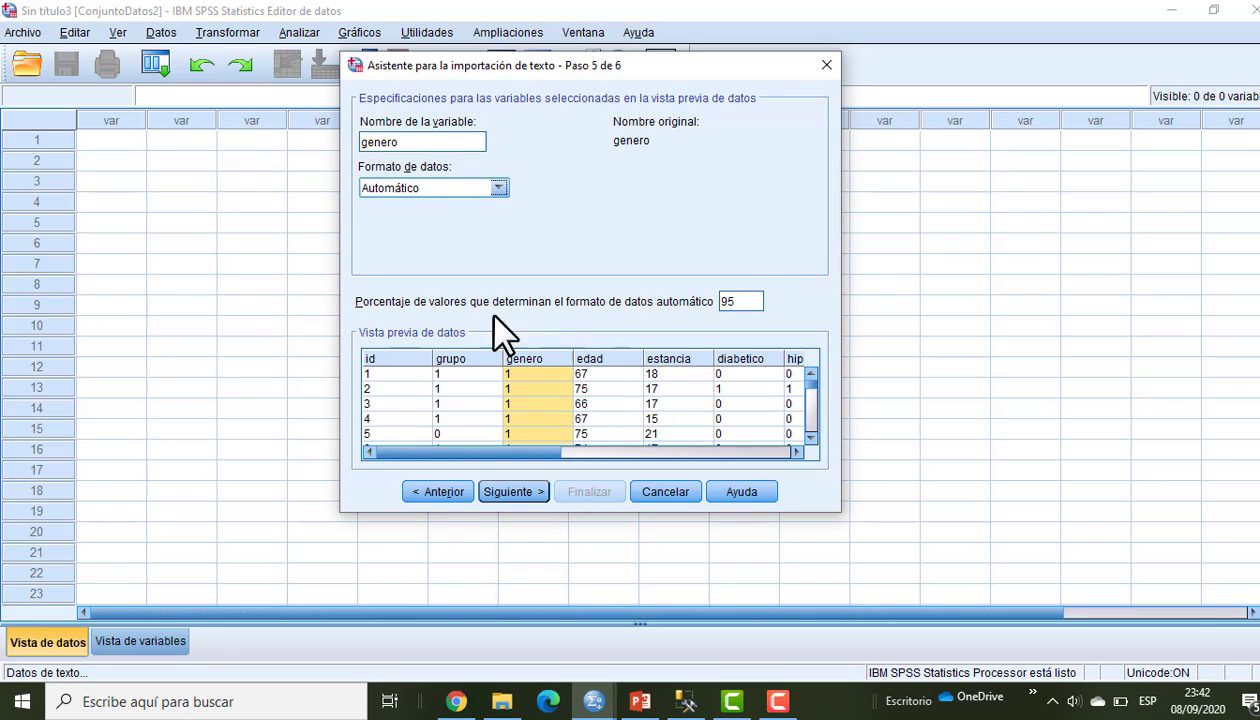
Step: Finish the text import without saving the format or pasting syntax, and display the imported cases in the data view
{"action": "left_click", "coordinate": [517, 491]}
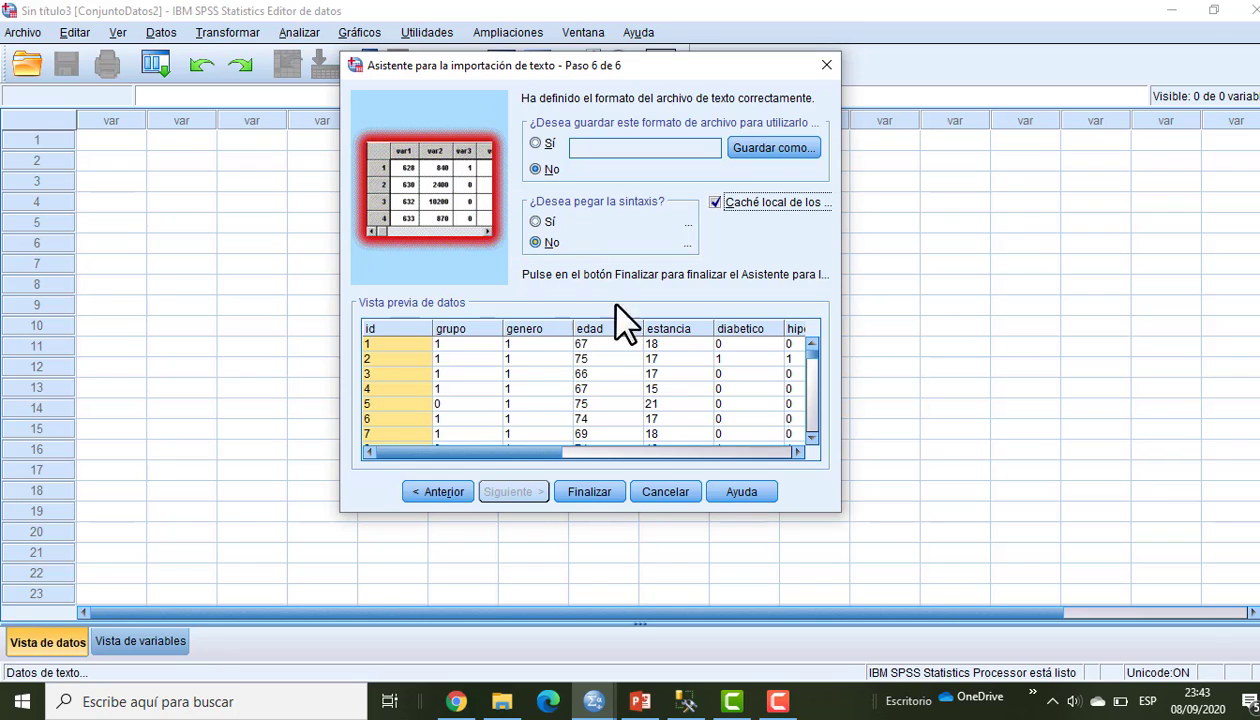
{"action": "left_click", "coordinate": [579, 498]}
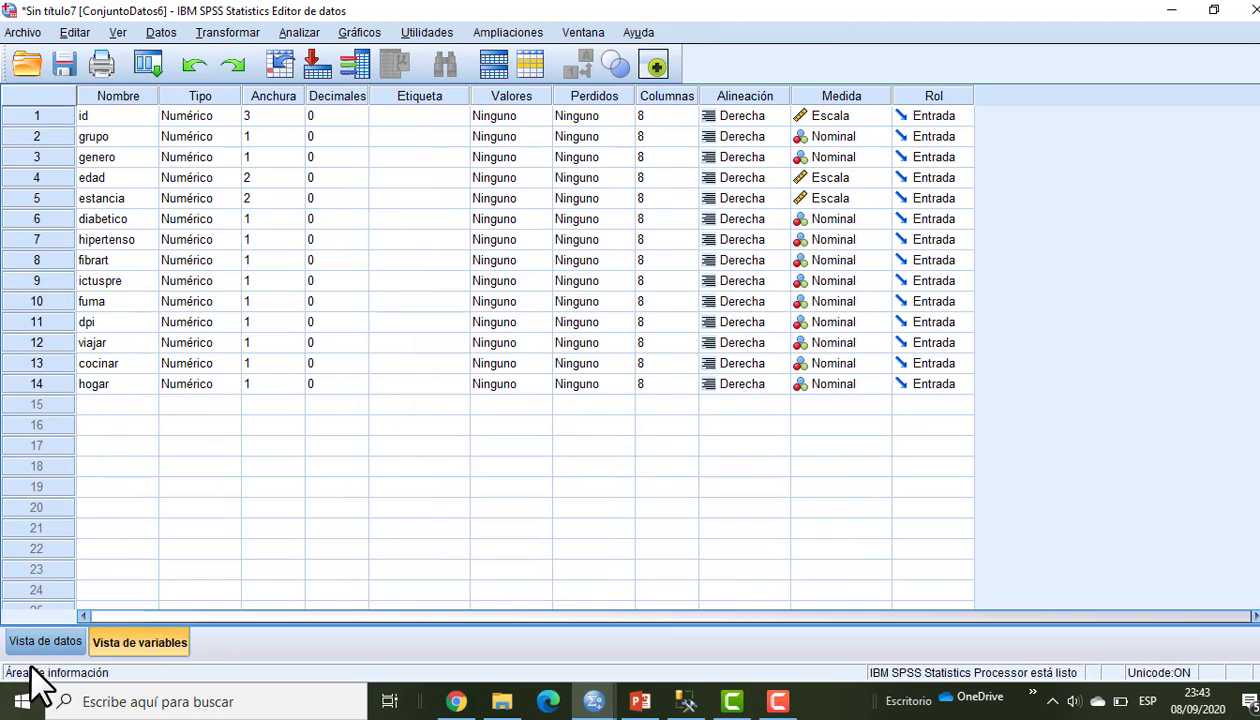
{"action": "left_click", "coordinate": [40, 643]}
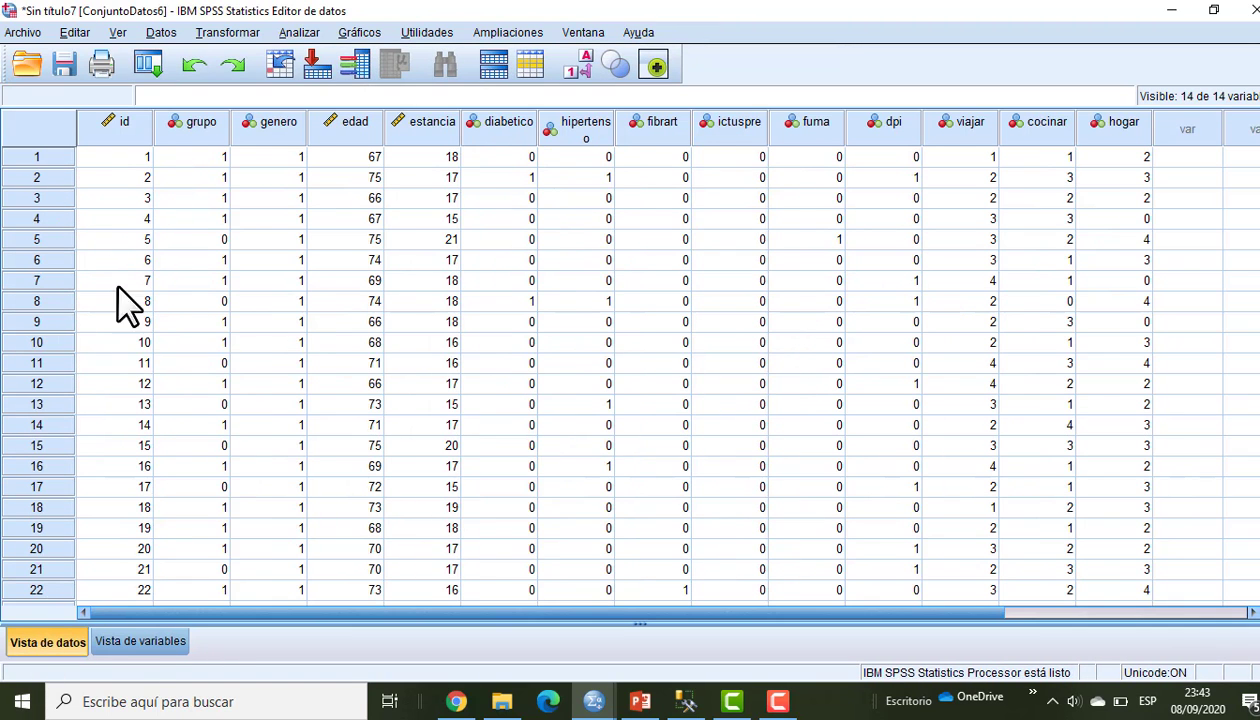
Step: Switch to an empty dataset and start a new database import query with the database wizard
{"action": "key", "text": "ctrl+t"}
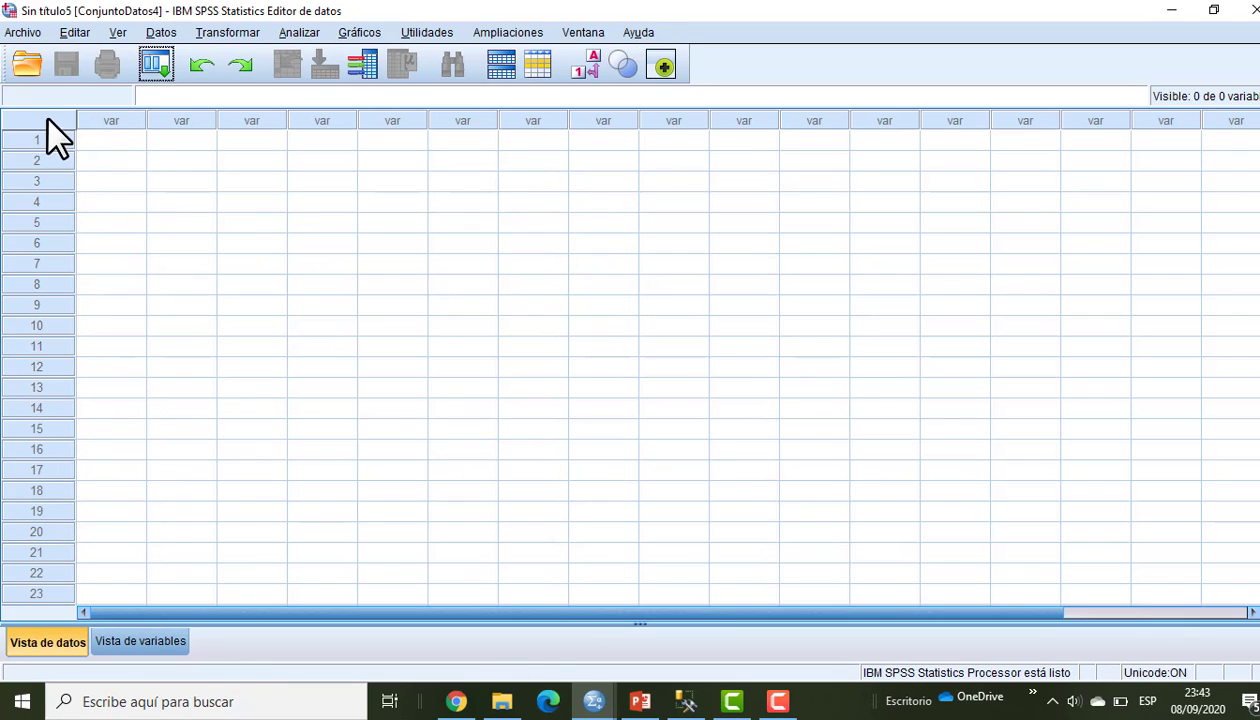
{"action": "left_click", "coordinate": [24, 36]}
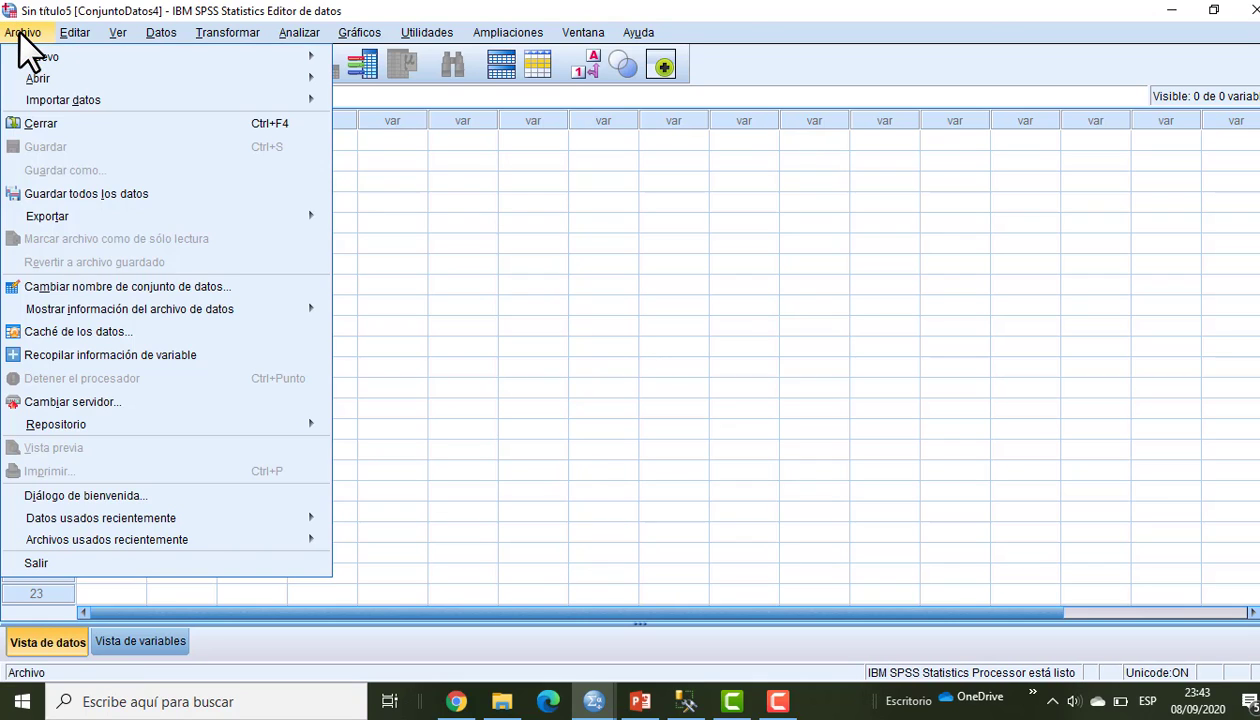
{"action": "key", "text": "Down"}
{"action": "key", "text": "Down"}
{"action": "key", "text": "Down"}
{"action": "key", "text": "Right"}
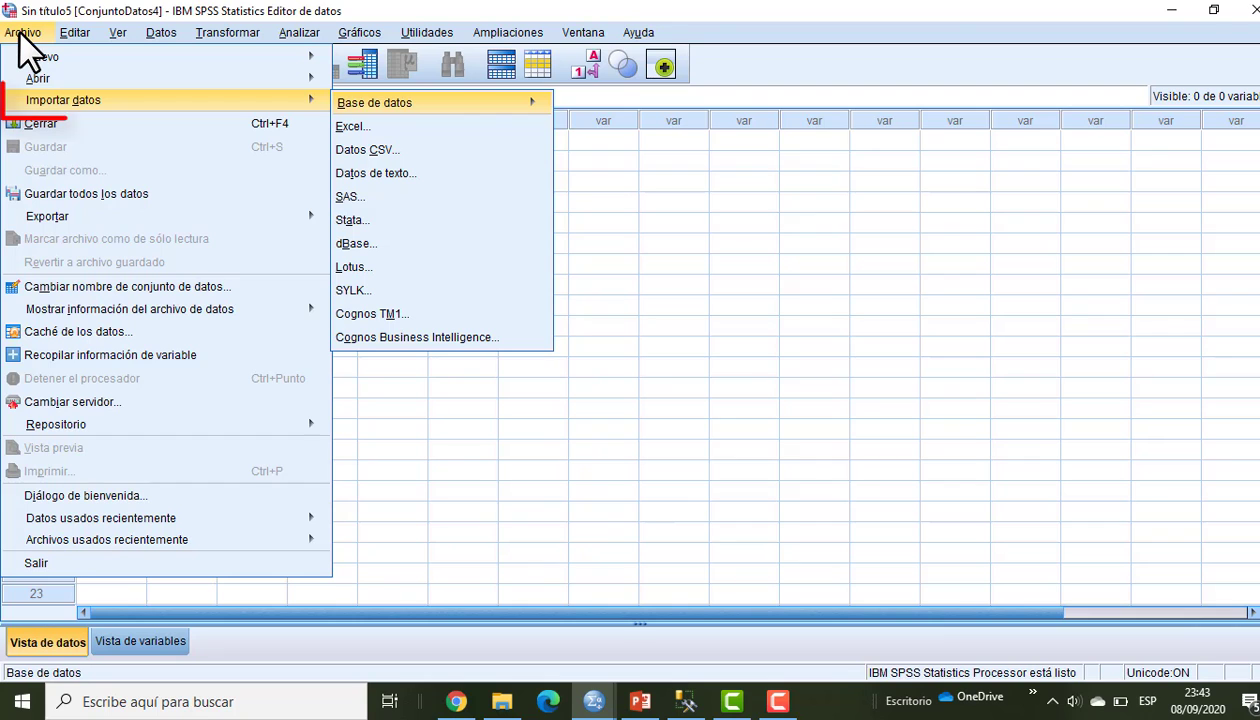
{"action": "key", "text": "Right"}
{"action": "key", "text": "Return"}
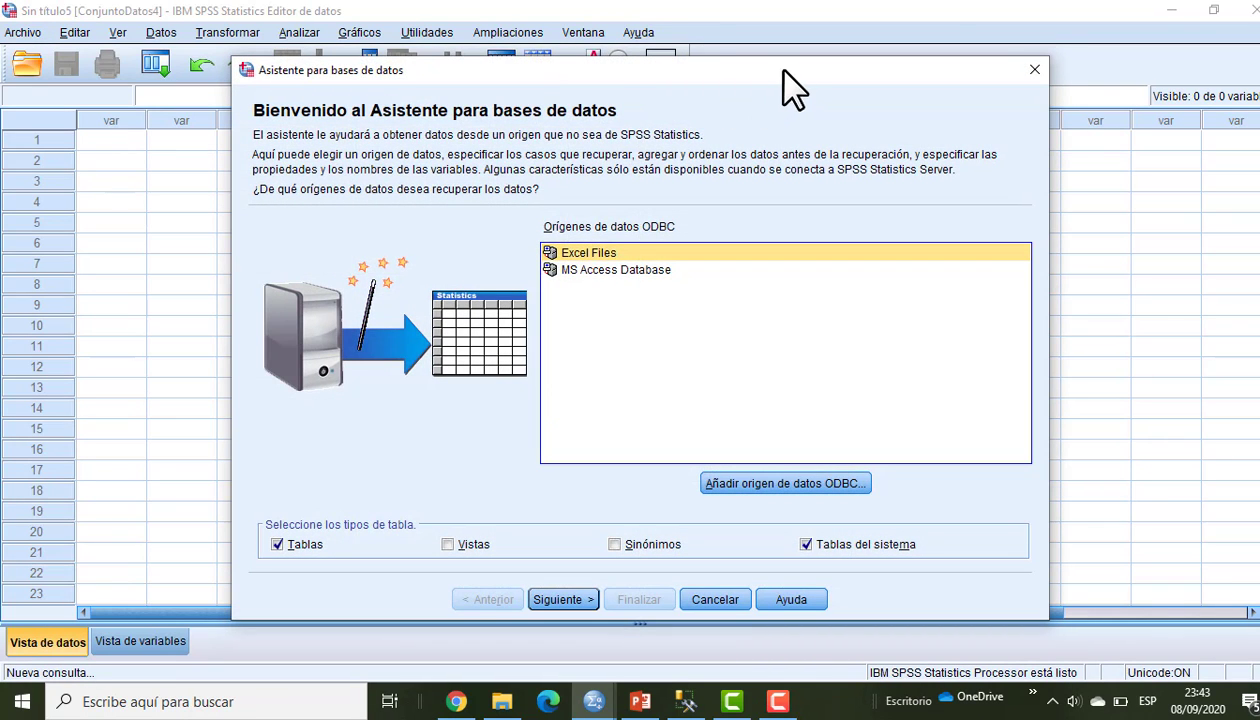
Step: Start adding a user ODBC data source that uses the SQL Server driver
{"action": "left_click_drag", "start_coordinate": [786, 70], "coordinate": [735, 67]}
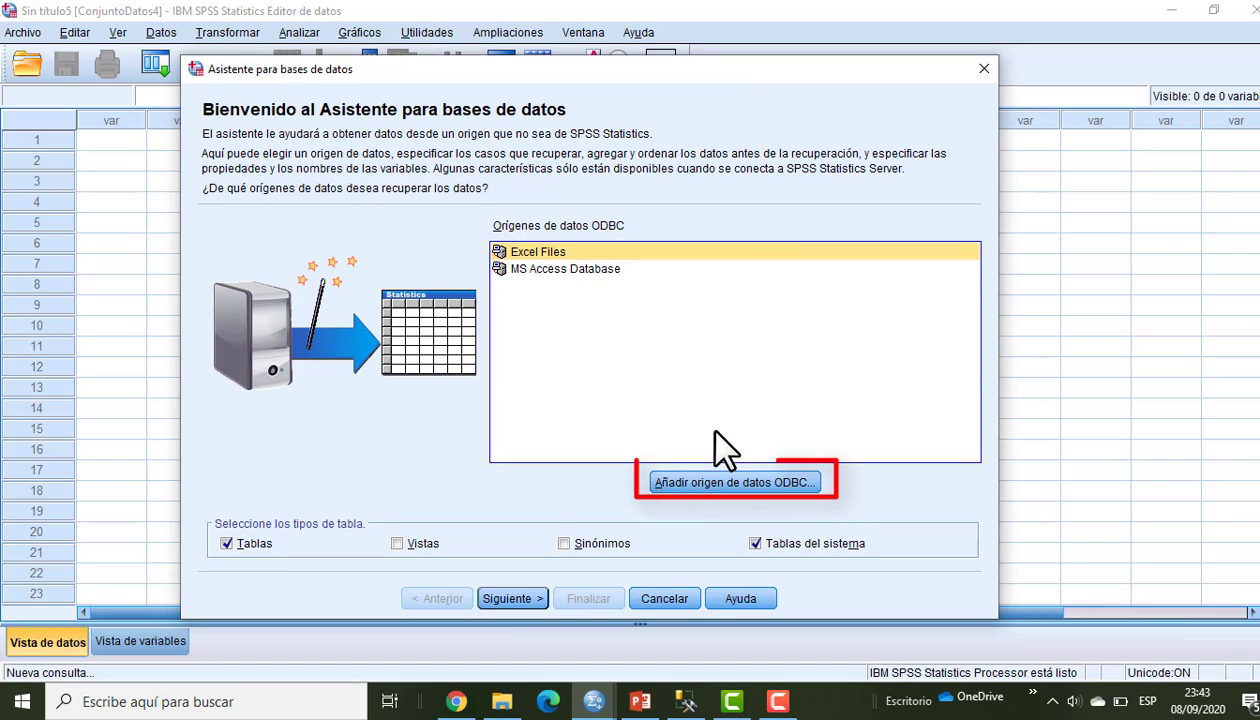
{"action": "left_click", "coordinate": [781, 484]}
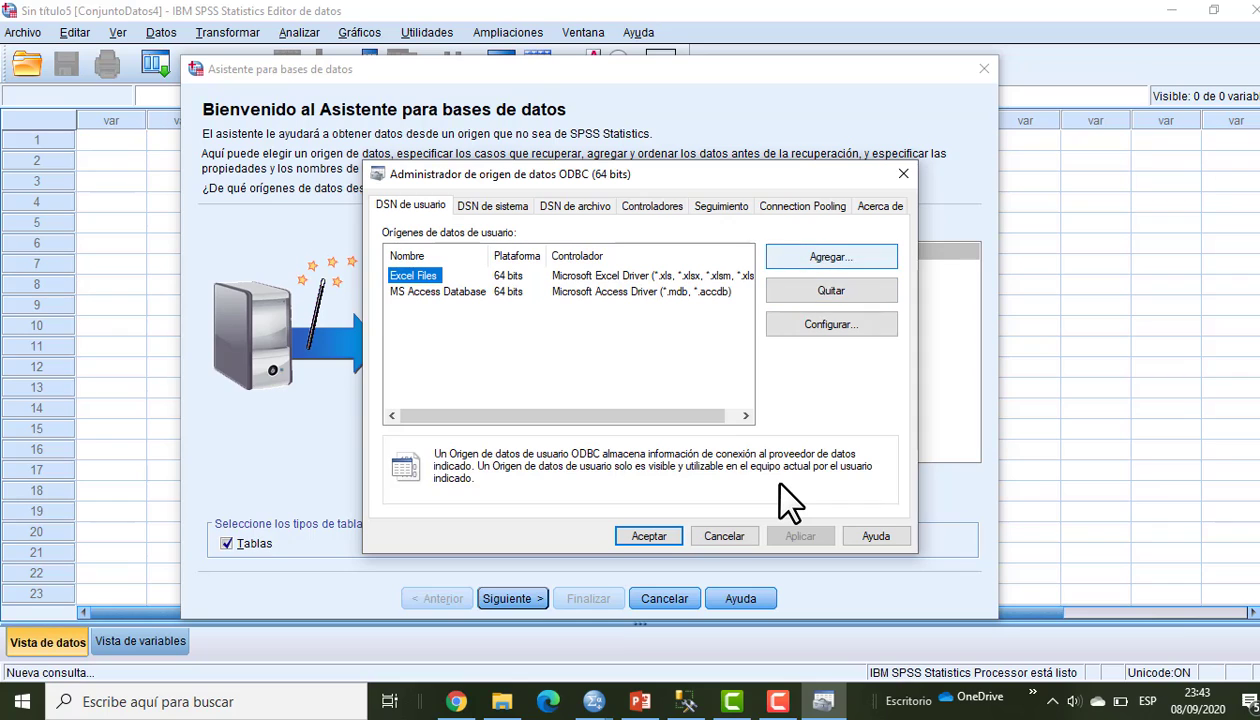
{"action": "left_click", "coordinate": [831, 257]}
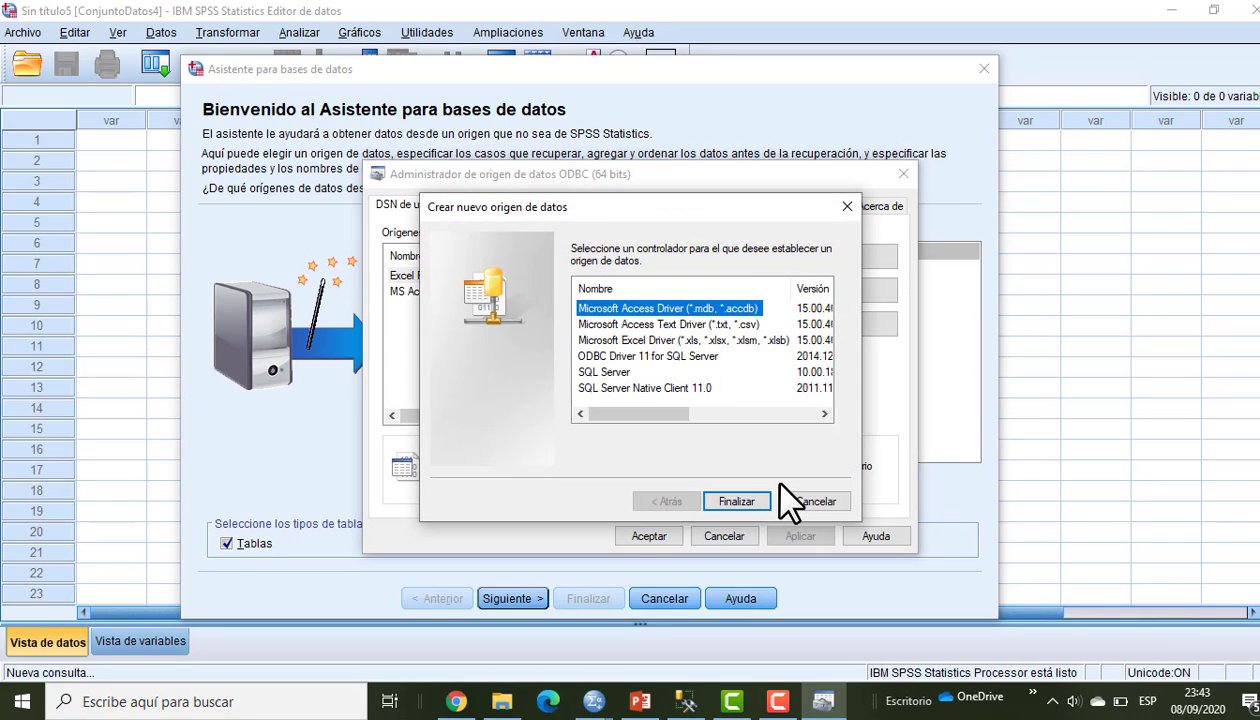
{"action": "left_click", "coordinate": [605, 372]}
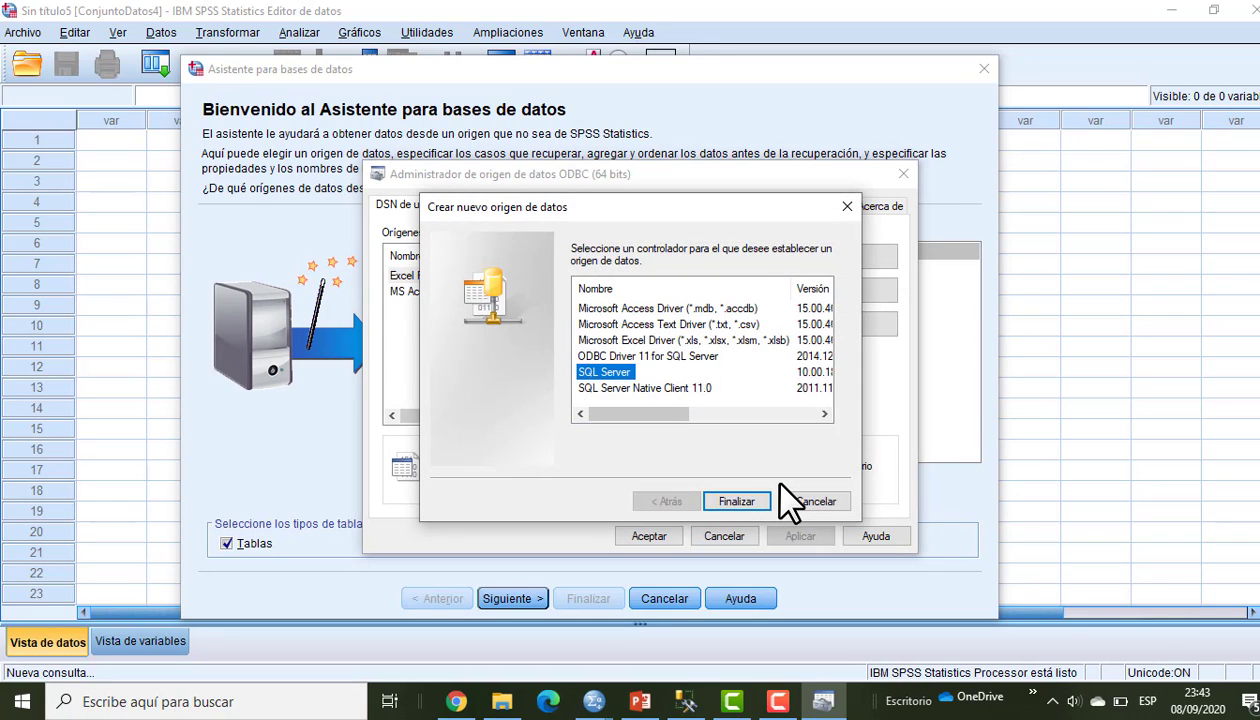
{"action": "left_click", "coordinate": [736, 501]}
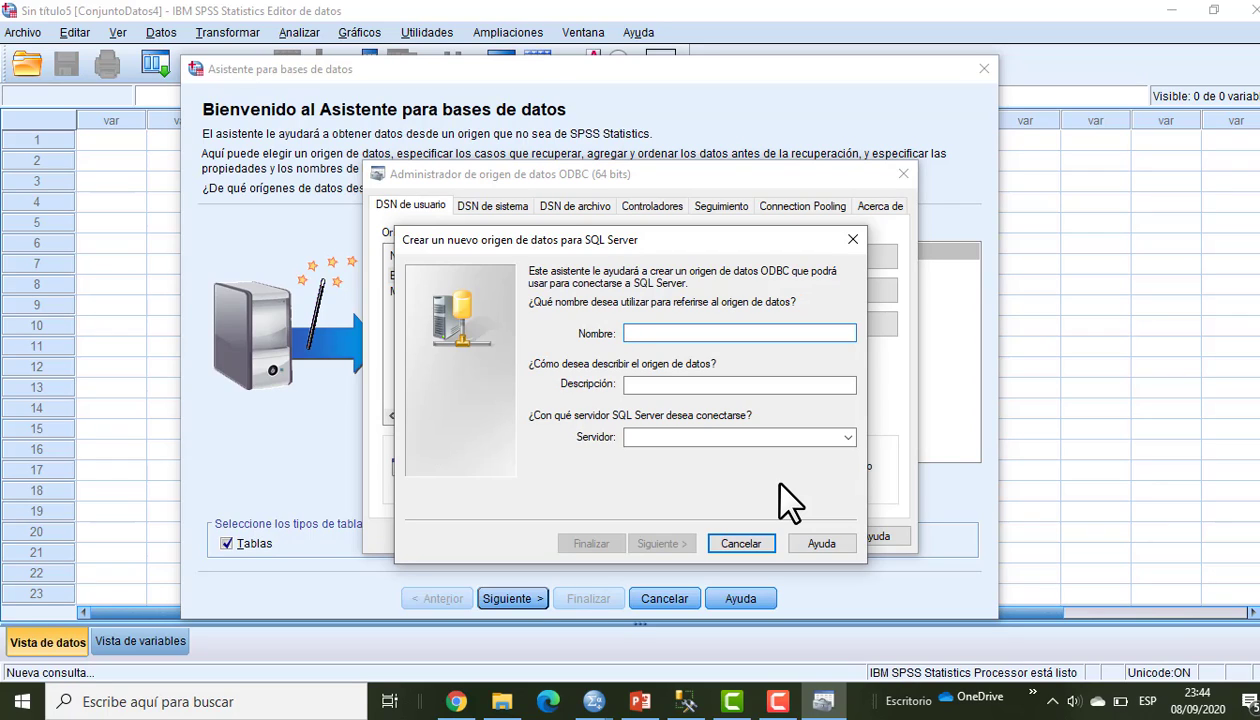
Step: Name the new data source SPSS_SQL, describe it as CONEXIONSPSSS_SQL, set its server to PARROYO, and proceed to the authentication settings
{"action": "type", "text": "SPSS_"}
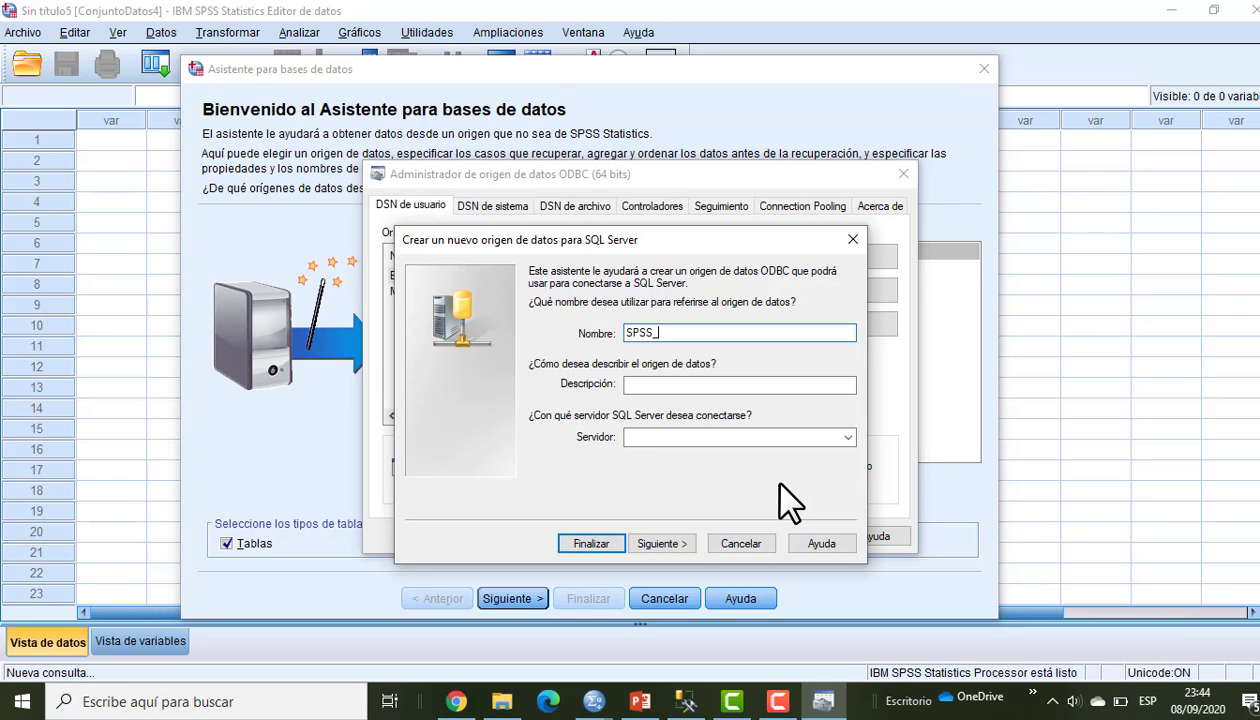
{"action": "type", "text": "SQL"}
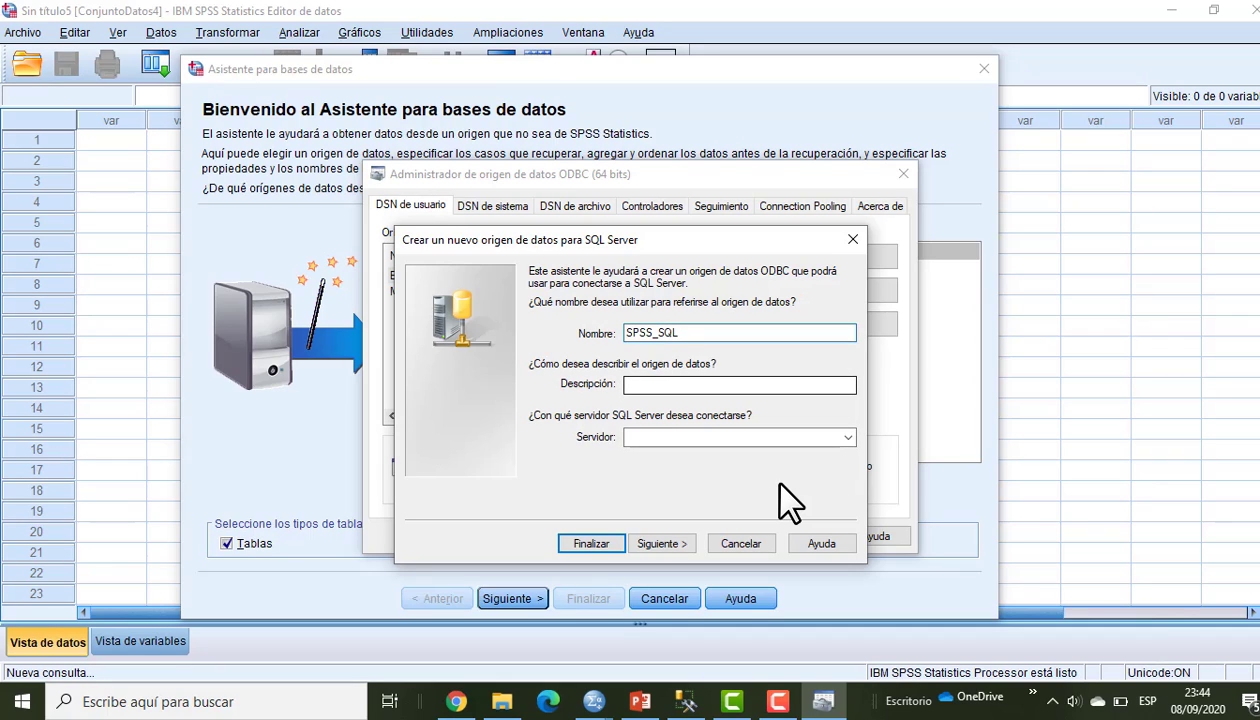
{"action": "key", "text": "Tab"}
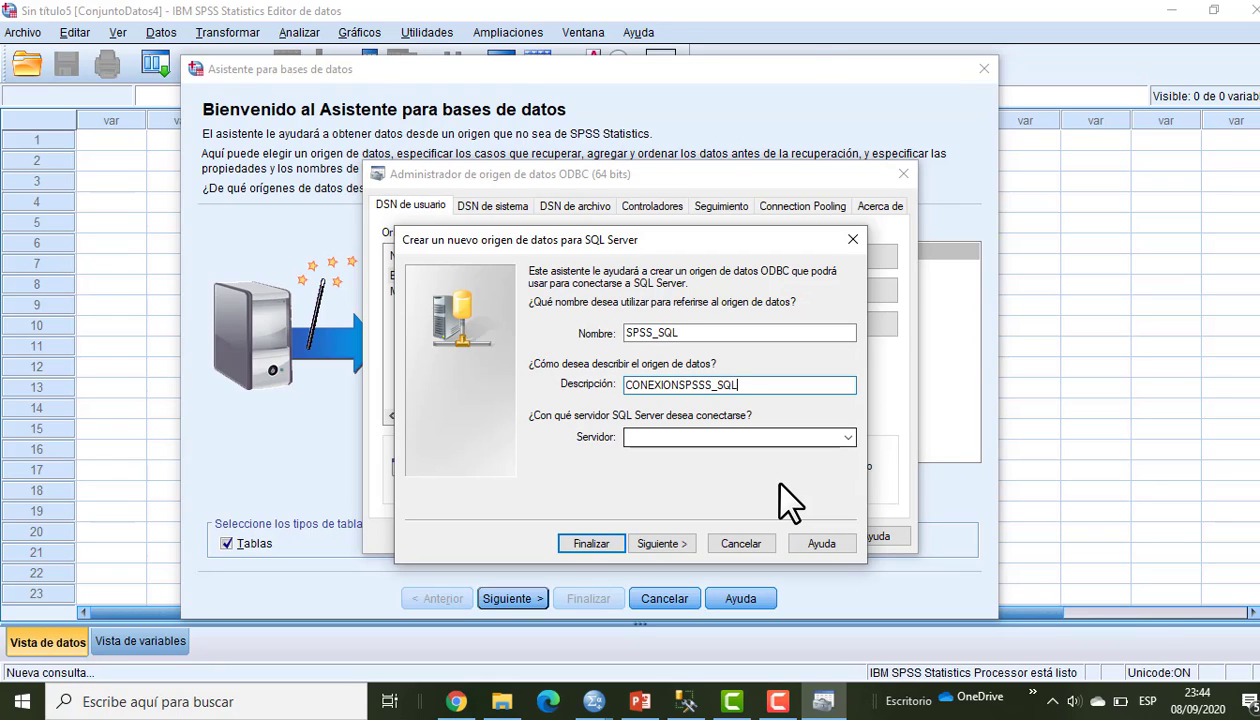
{"action": "key", "text": "Tab"}
{"action": "type", "text": "PARR"}
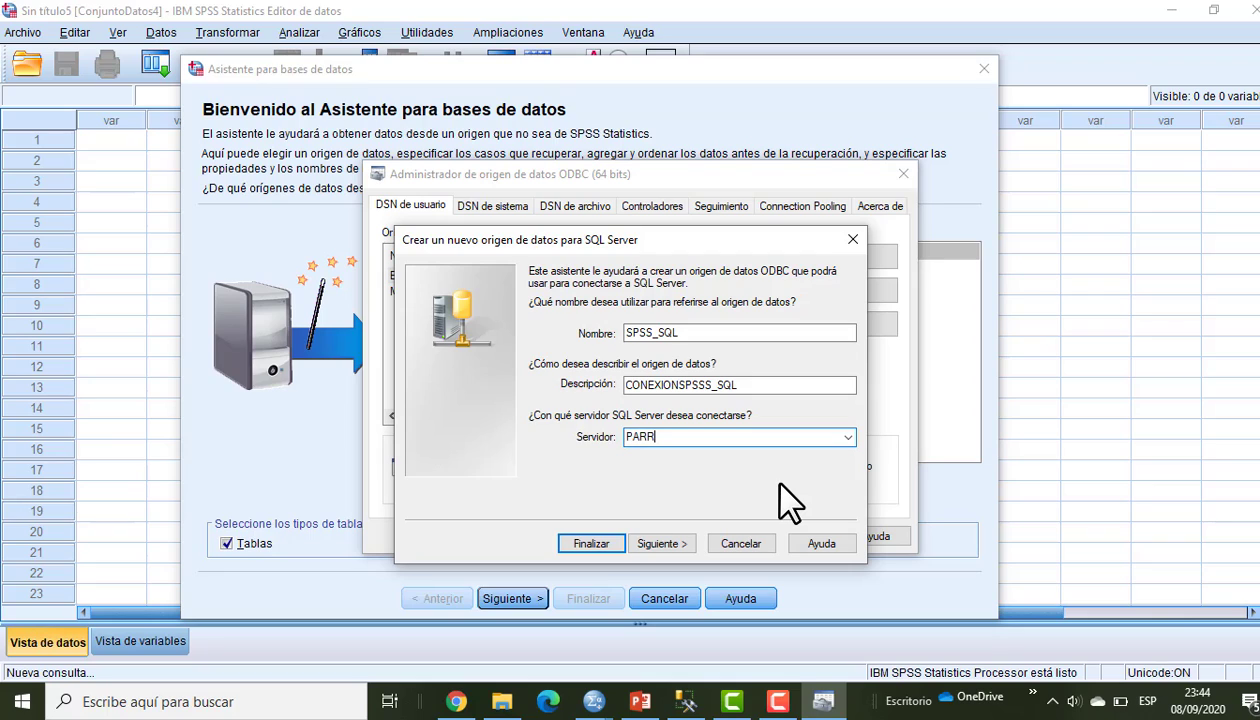
{"action": "key", "text": "Tab"}
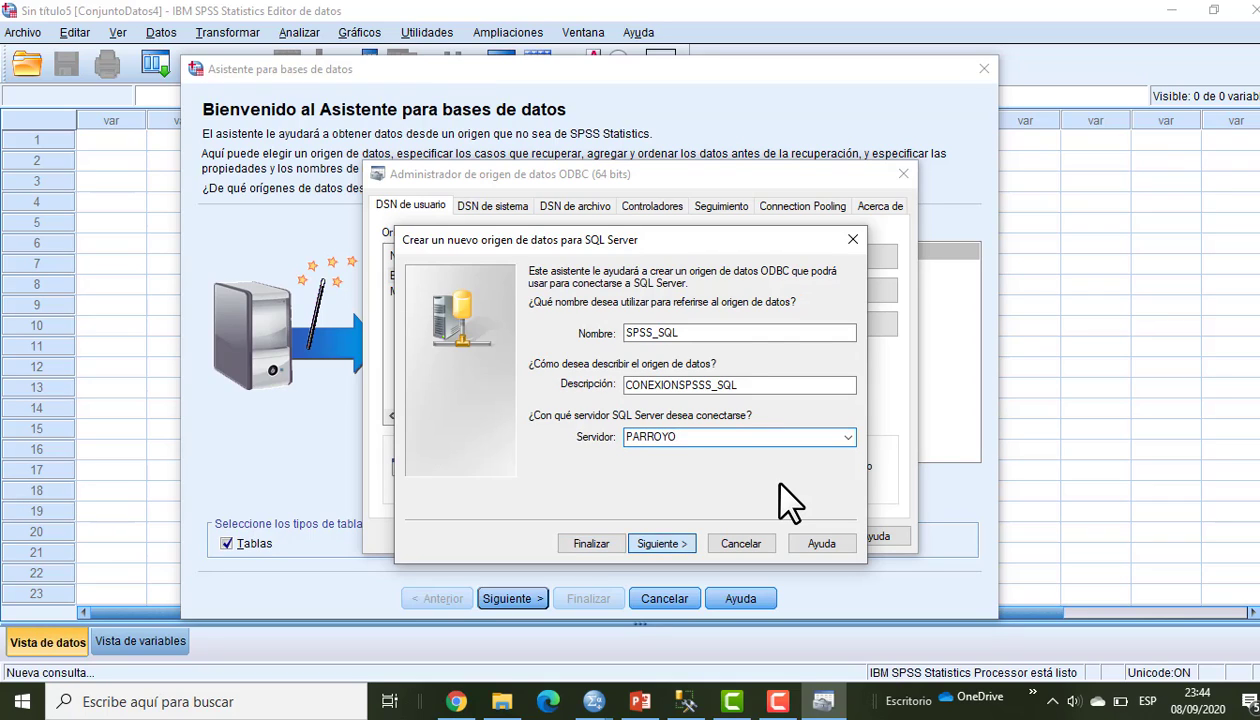
{"action": "key", "text": "Return"}
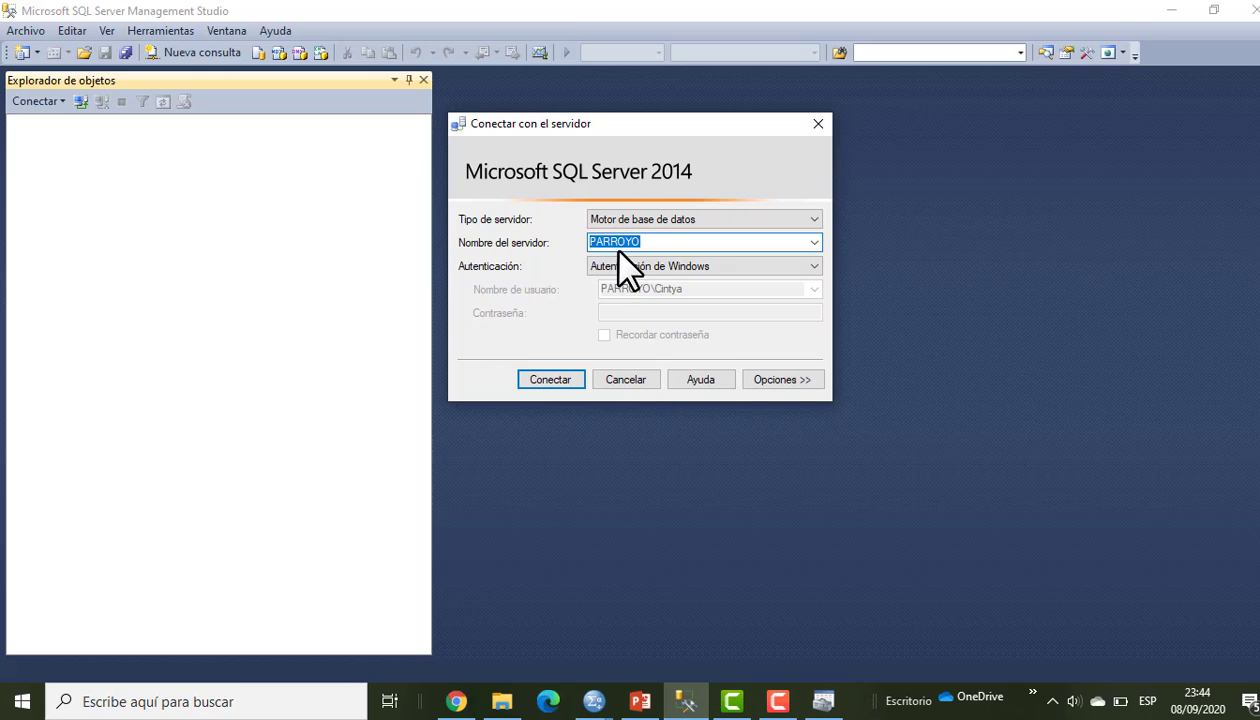
Step: In SQL Server Management Studio, compare the Windows and SQL Server authentication options for the server connection, leaving Autenticación de Windows selected
{"action": "left_click", "coordinate": [812, 266]}
{"action": "left_click", "coordinate": [572, 295]}
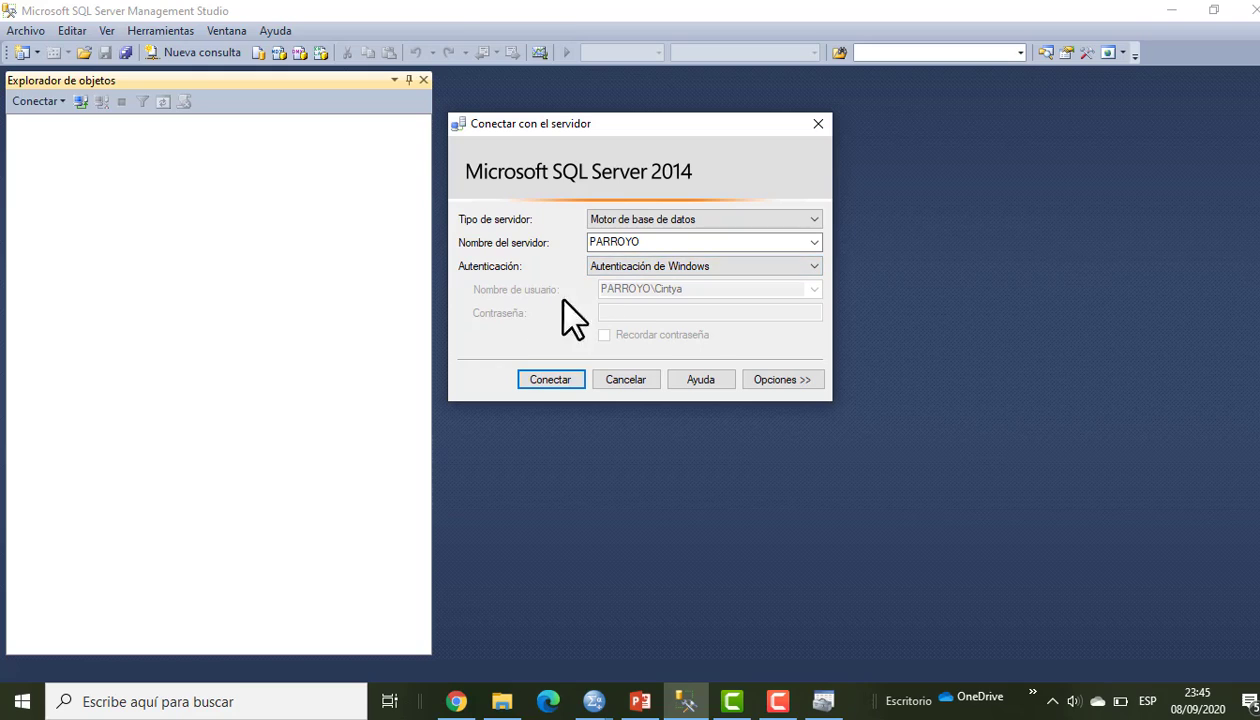
{"action": "left_click", "coordinate": [810, 267]}
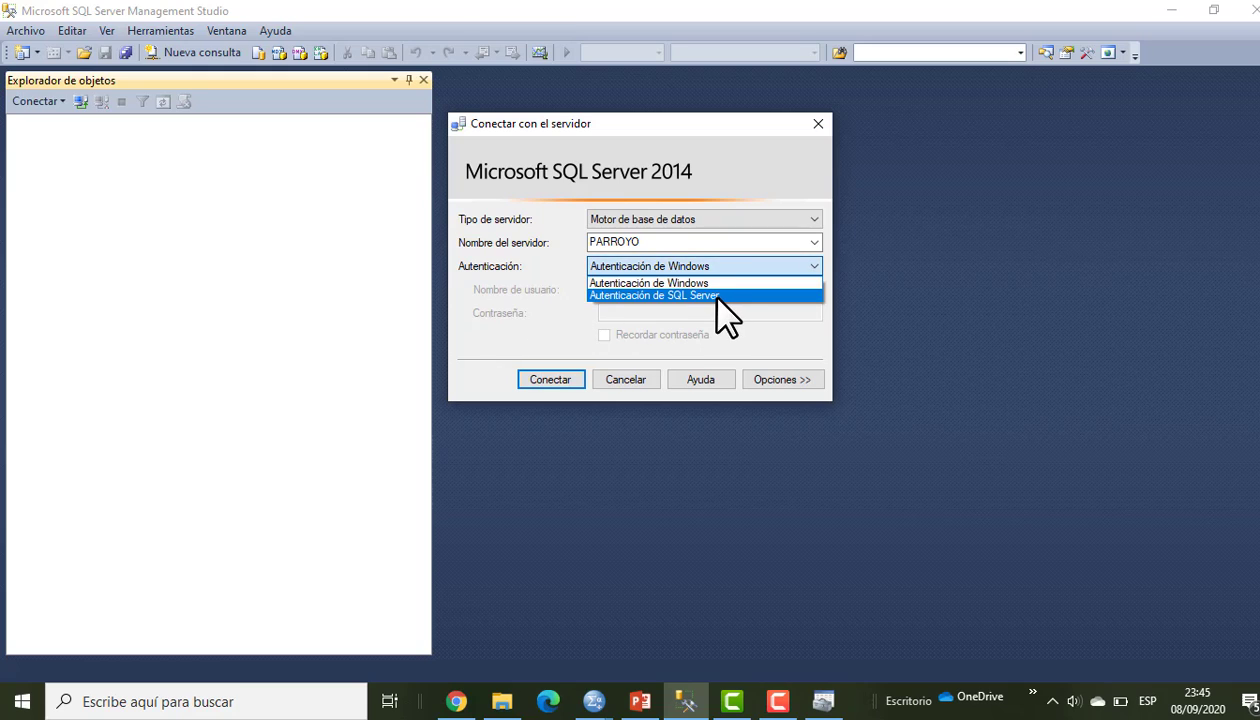
{"action": "left_click", "coordinate": [705, 295]}
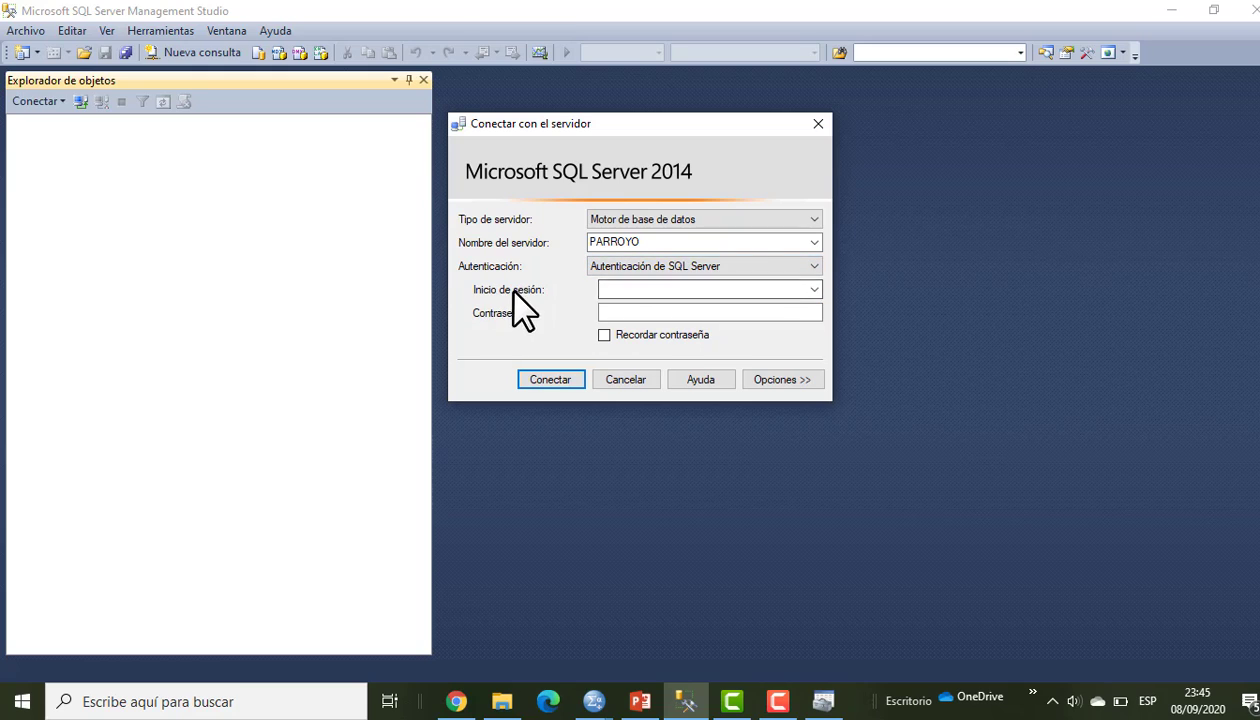
{"action": "left_click", "coordinate": [810, 270]}
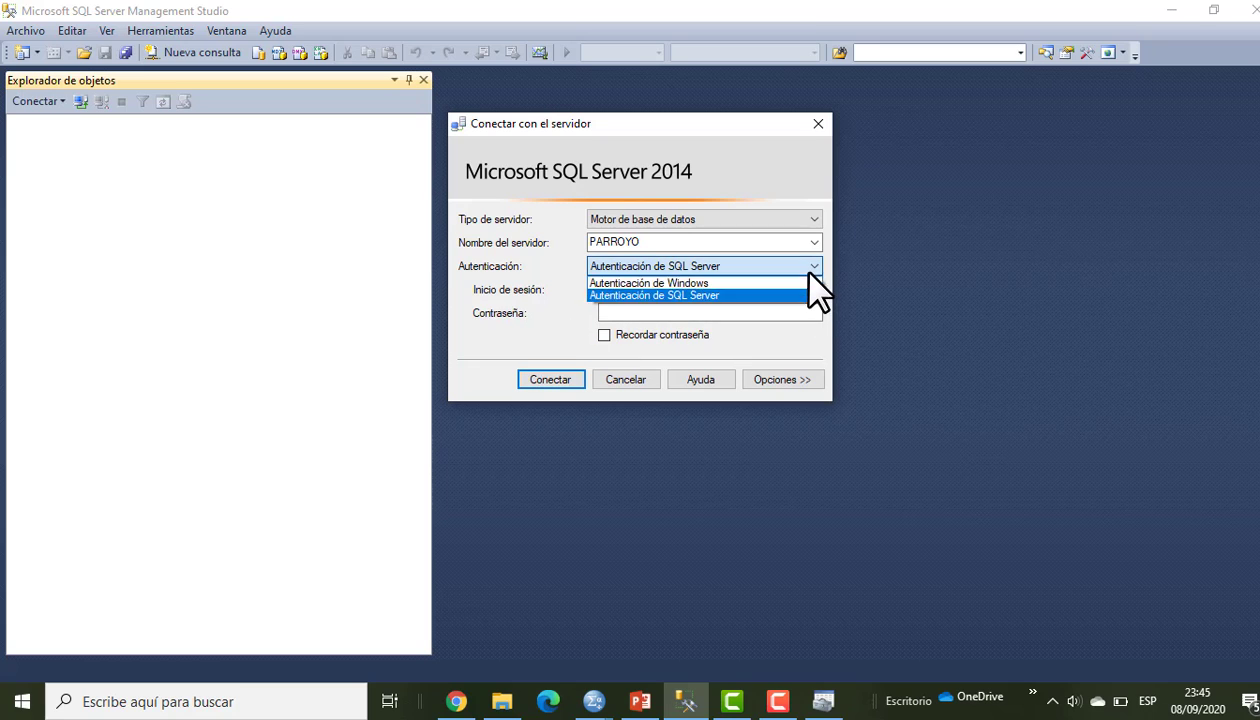
{"action": "left_click", "coordinate": [683, 283]}
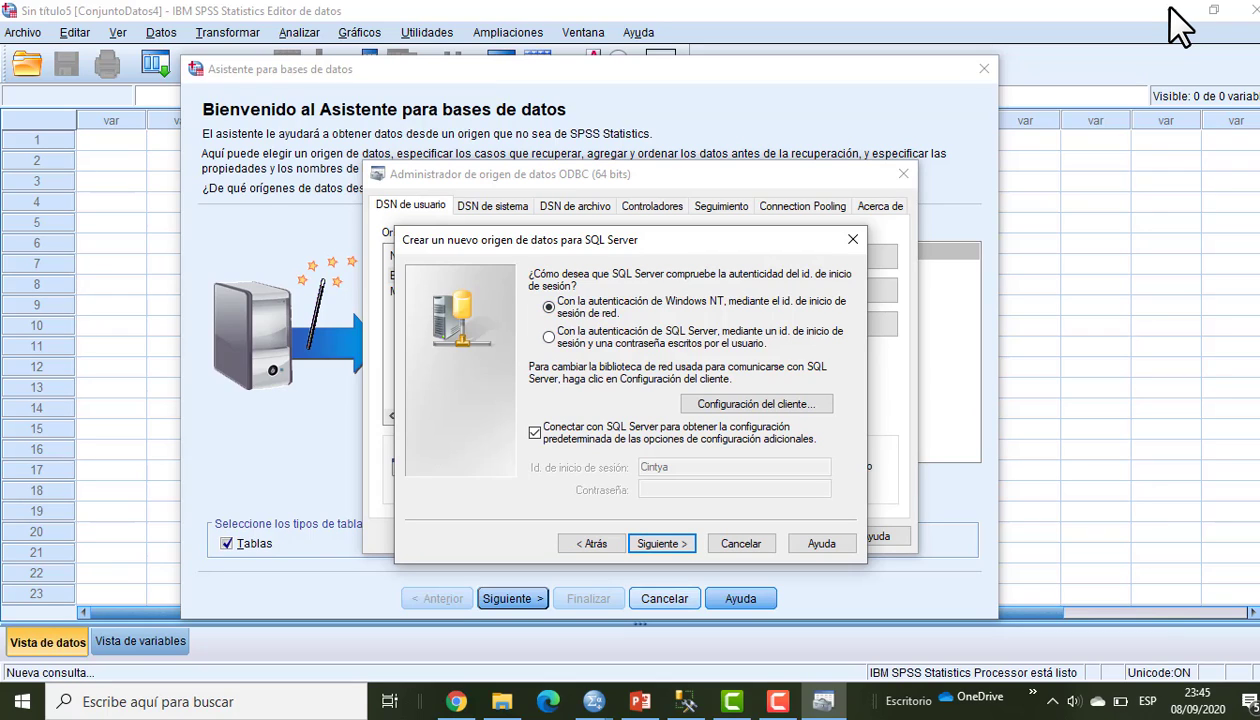
Step: Back in the data source setup, accept Windows NT authentication and set BDCOMPRAS as the default database
{"action": "key", "text": "Return"}
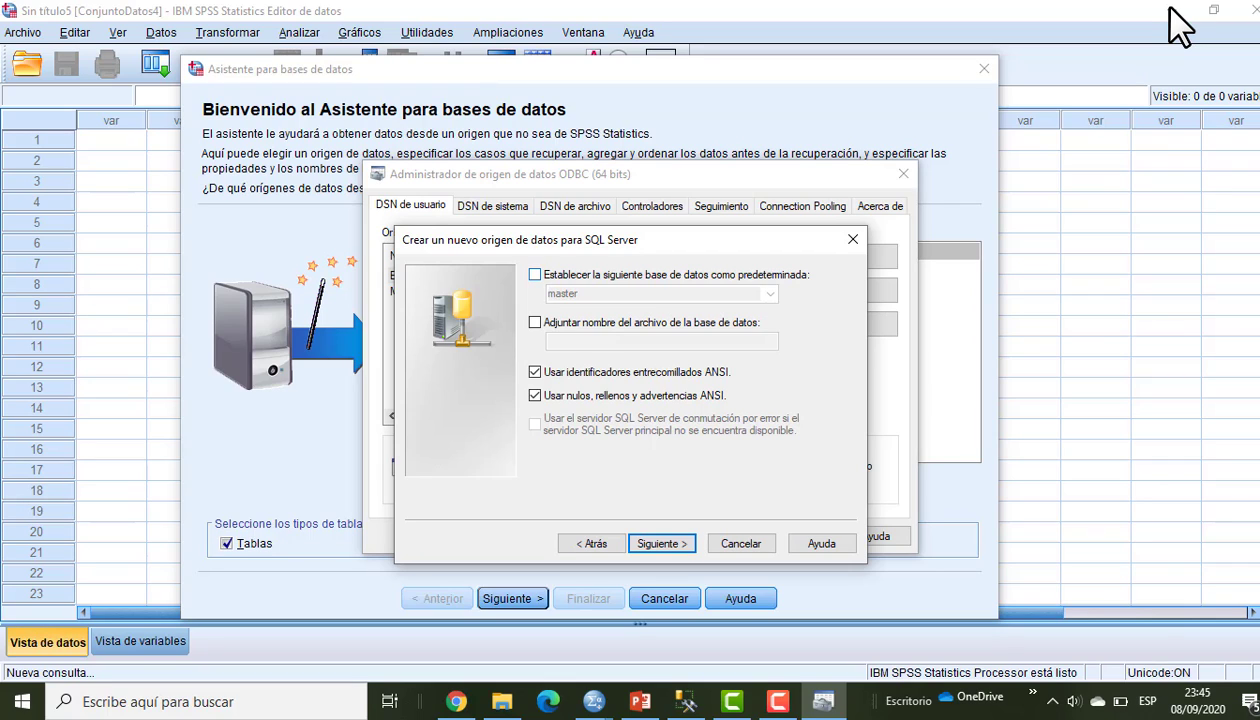
{"action": "key", "text": "space"}
{"action": "key", "text": "Tab"}
{"action": "key", "text": "alt+Down"}
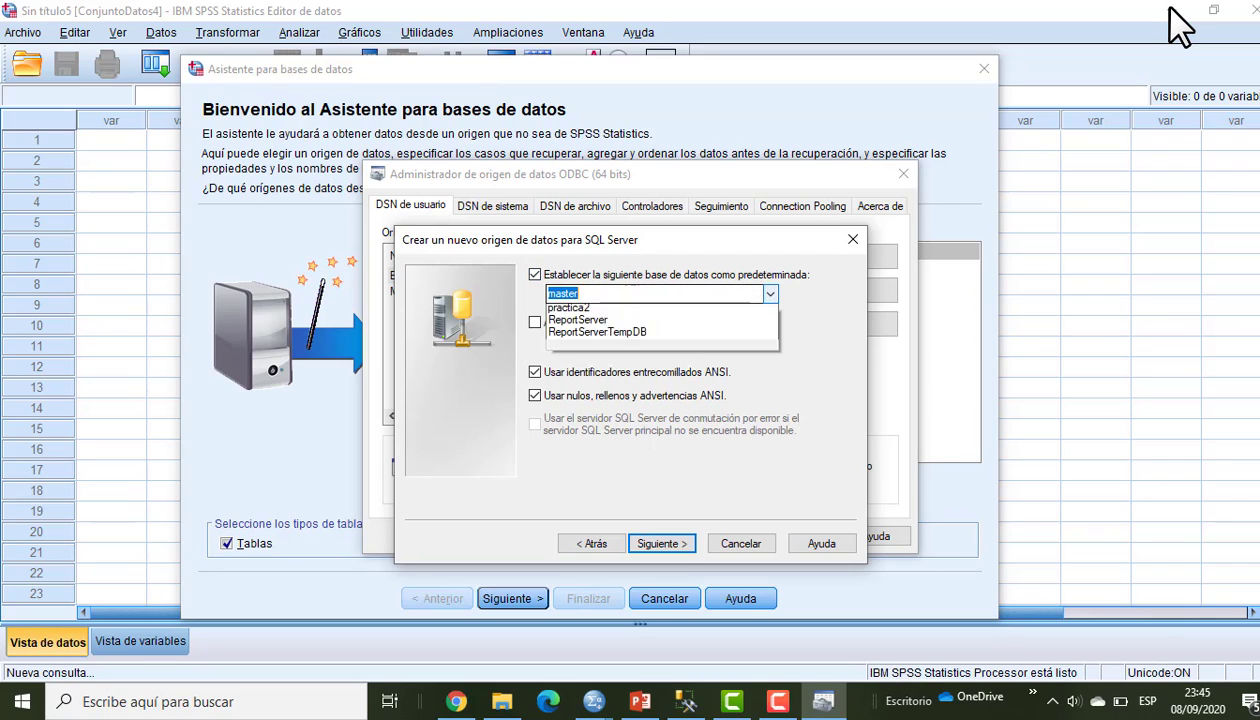
{"action": "key", "text": "Up"}
{"action": "key", "text": "Up"}
{"action": "key", "text": "Down"}
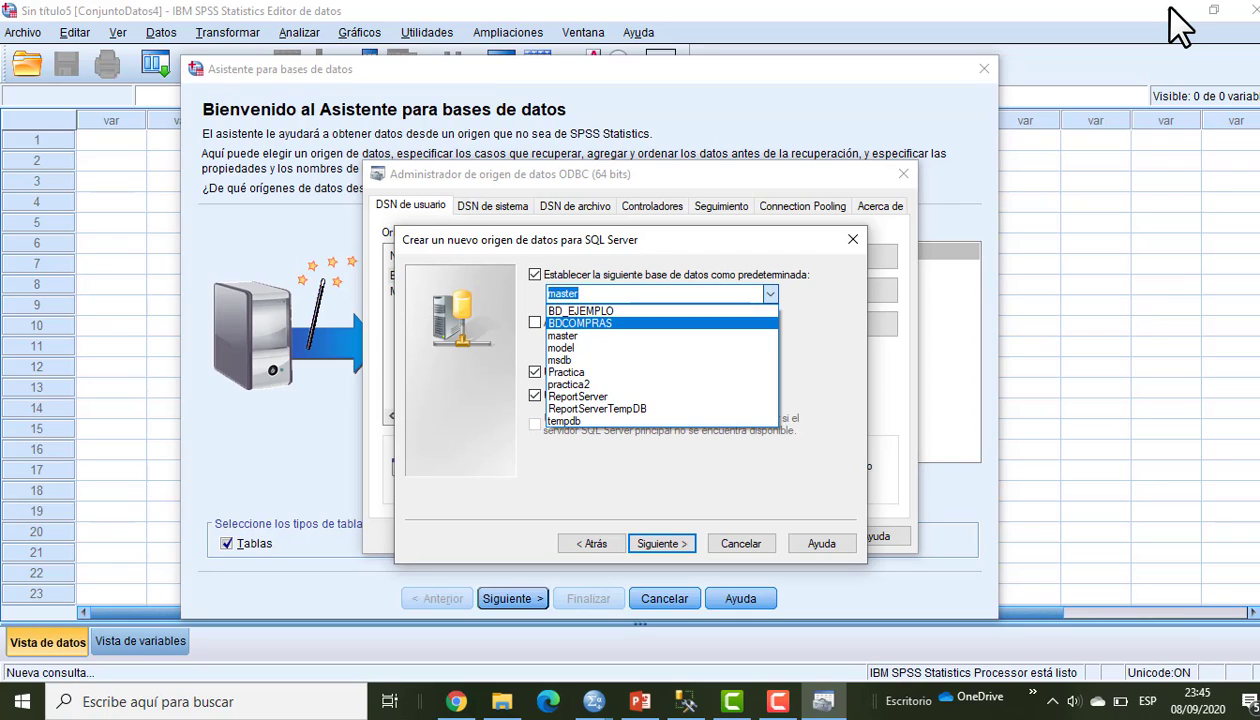
{"action": "key", "text": "Return"}
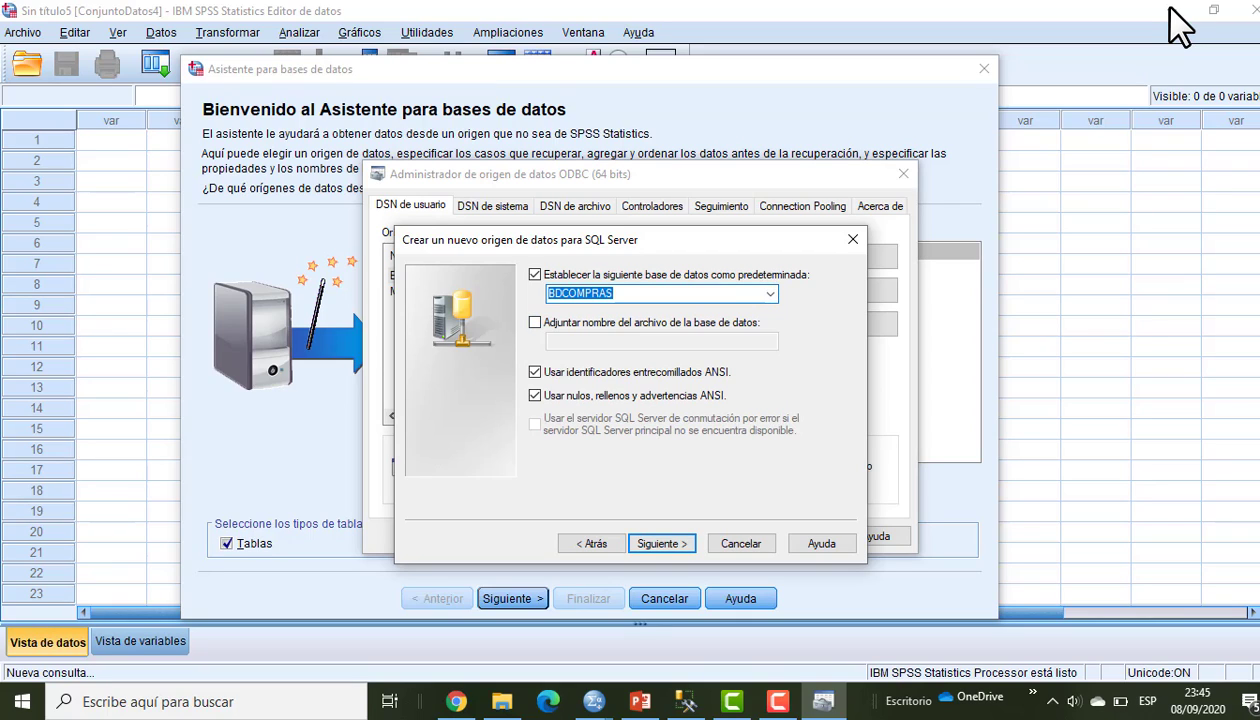
{"action": "key", "text": "Return"}
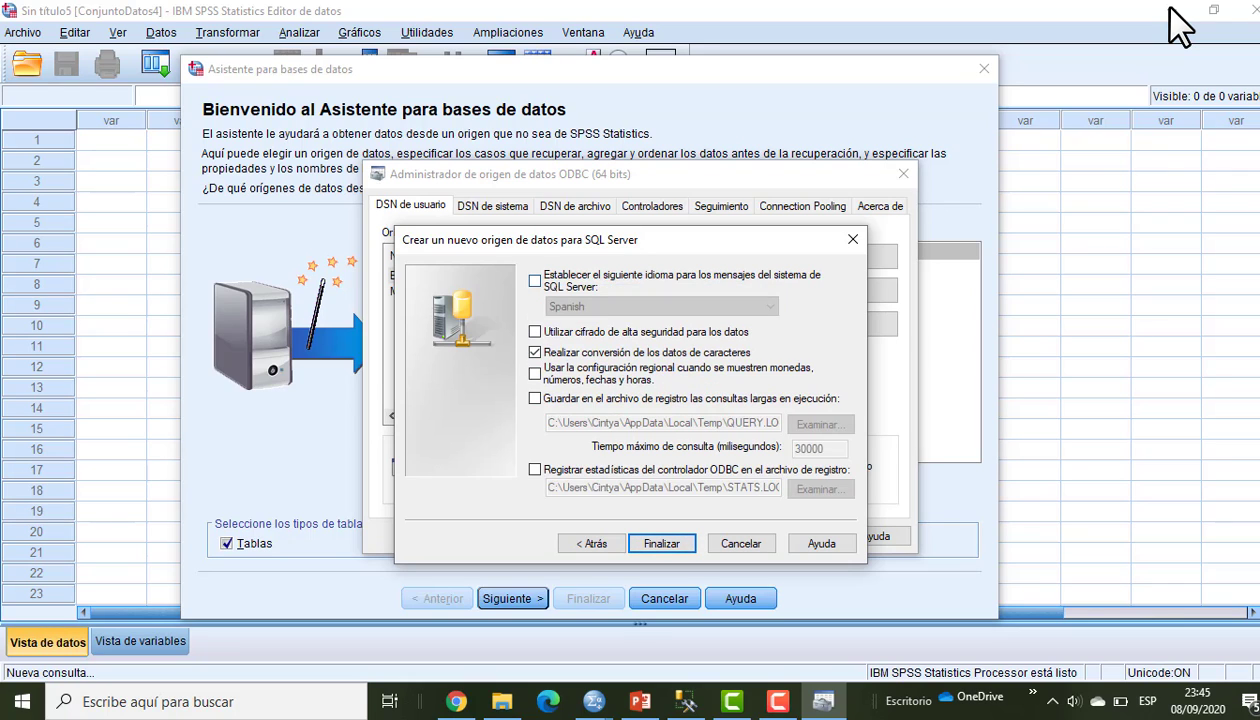
Step: Set Spanish as the language for SQL Server system messages and finish the data source configuration
{"action": "key", "text": "space"}
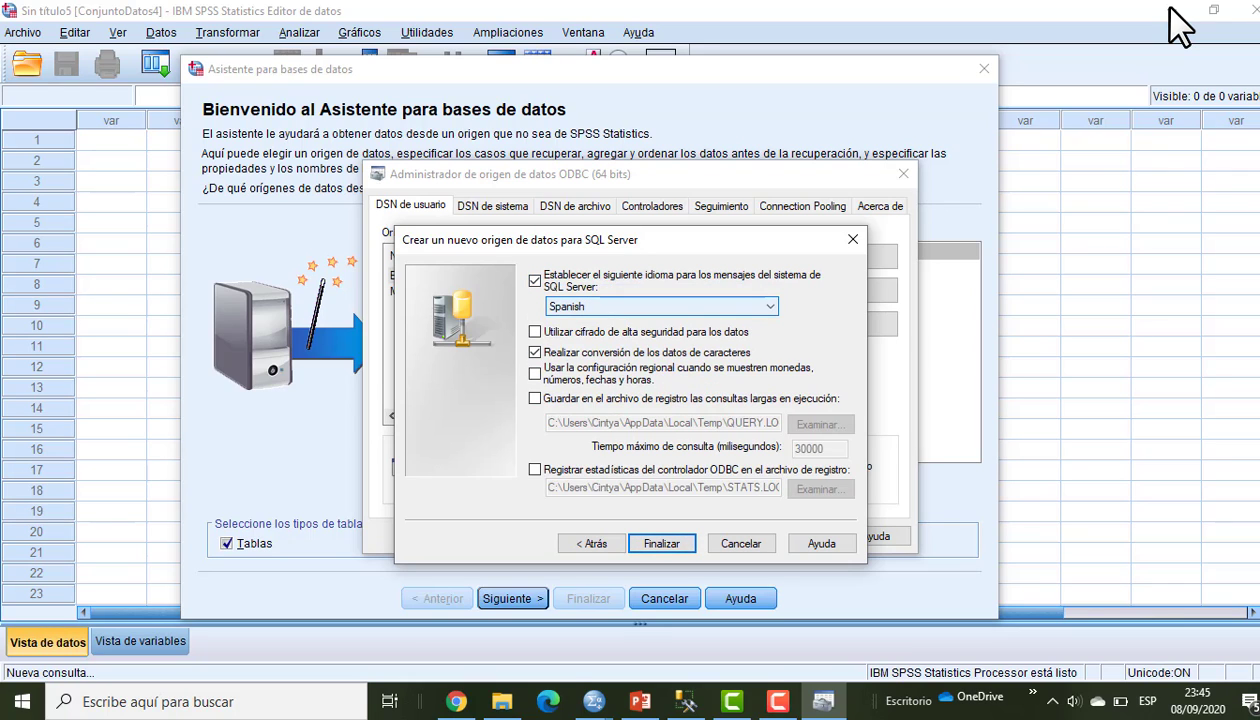
{"action": "key", "text": "alt+Down"}
{"action": "key", "text": "Return"}
{"action": "key", "text": "Return"}
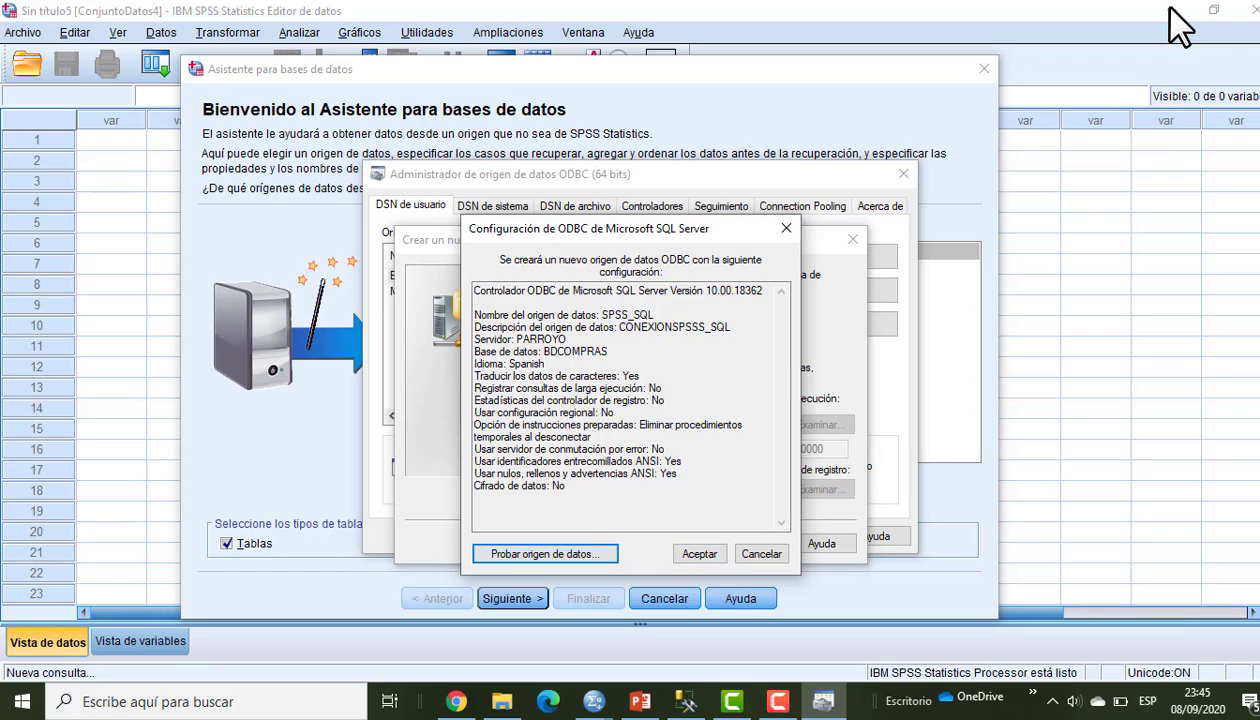
Step: Test the new data source's connection, accept its configuration, and close the ODBC data source administrator
{"action": "key", "text": "Return"}
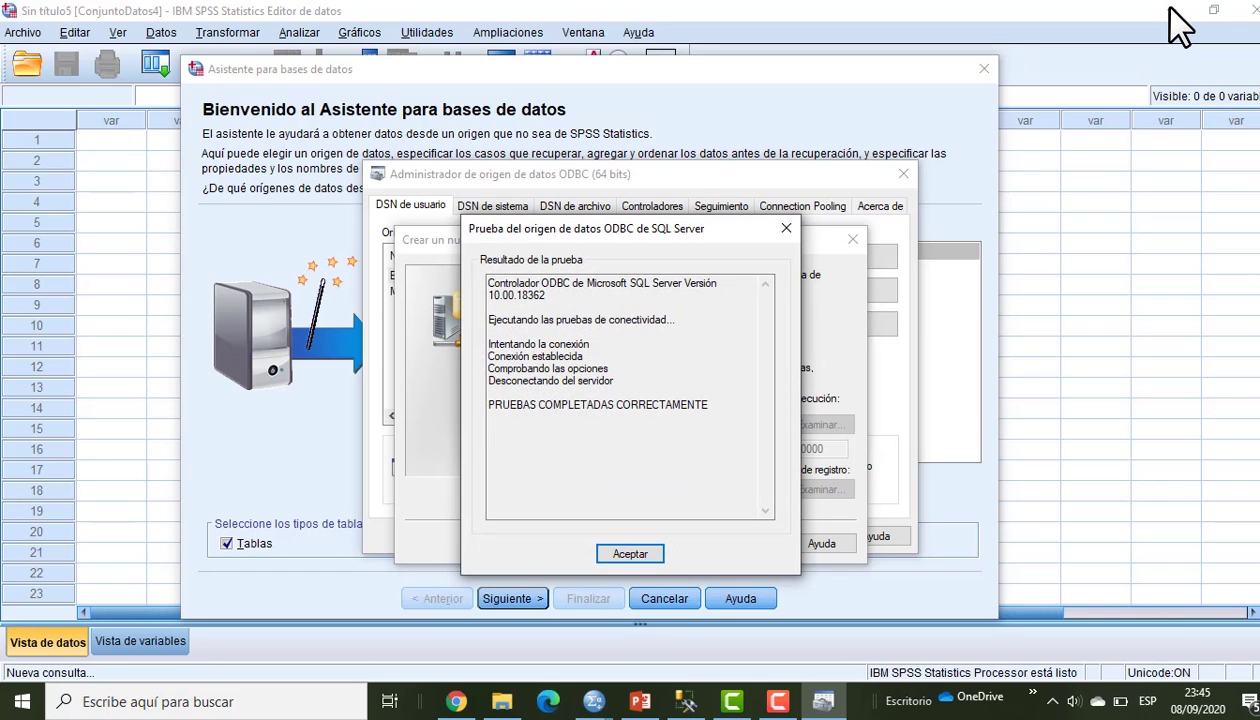
{"action": "key", "text": "Tab"}
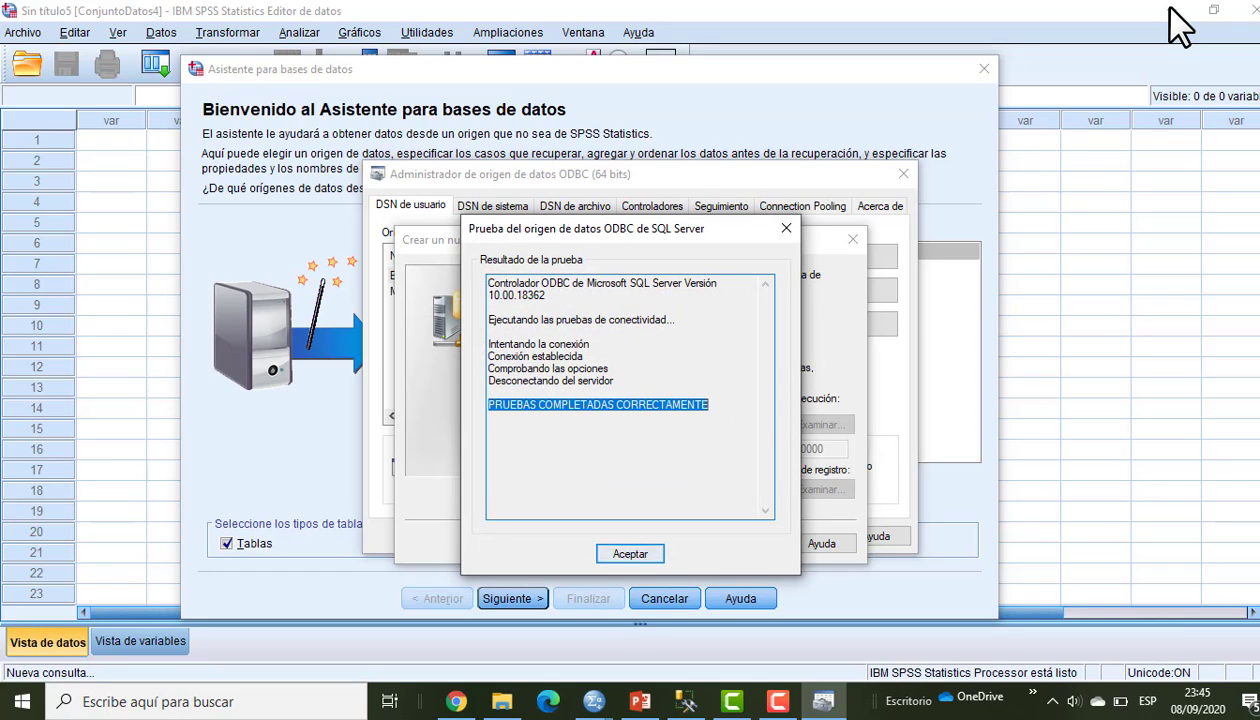
{"action": "key", "text": "Return"}
{"action": "key", "text": "Tab"}
{"action": "key", "text": "Return"}
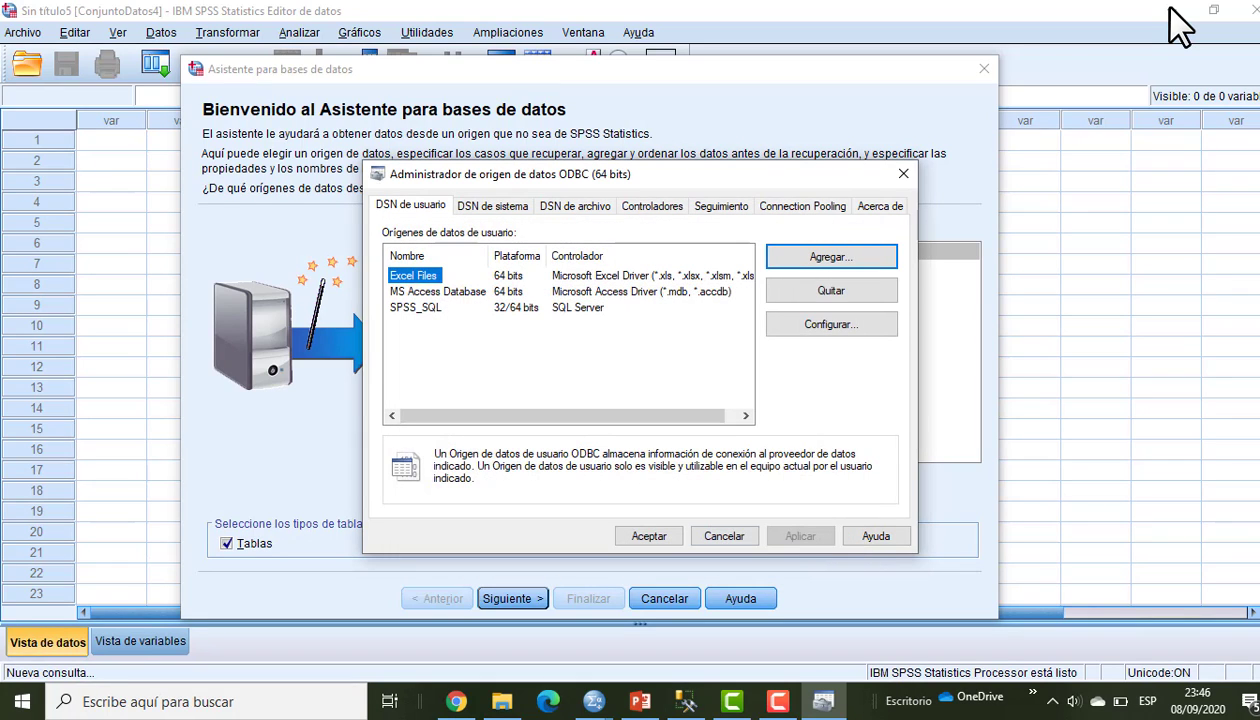
{"action": "left_click", "coordinate": [665, 537]}
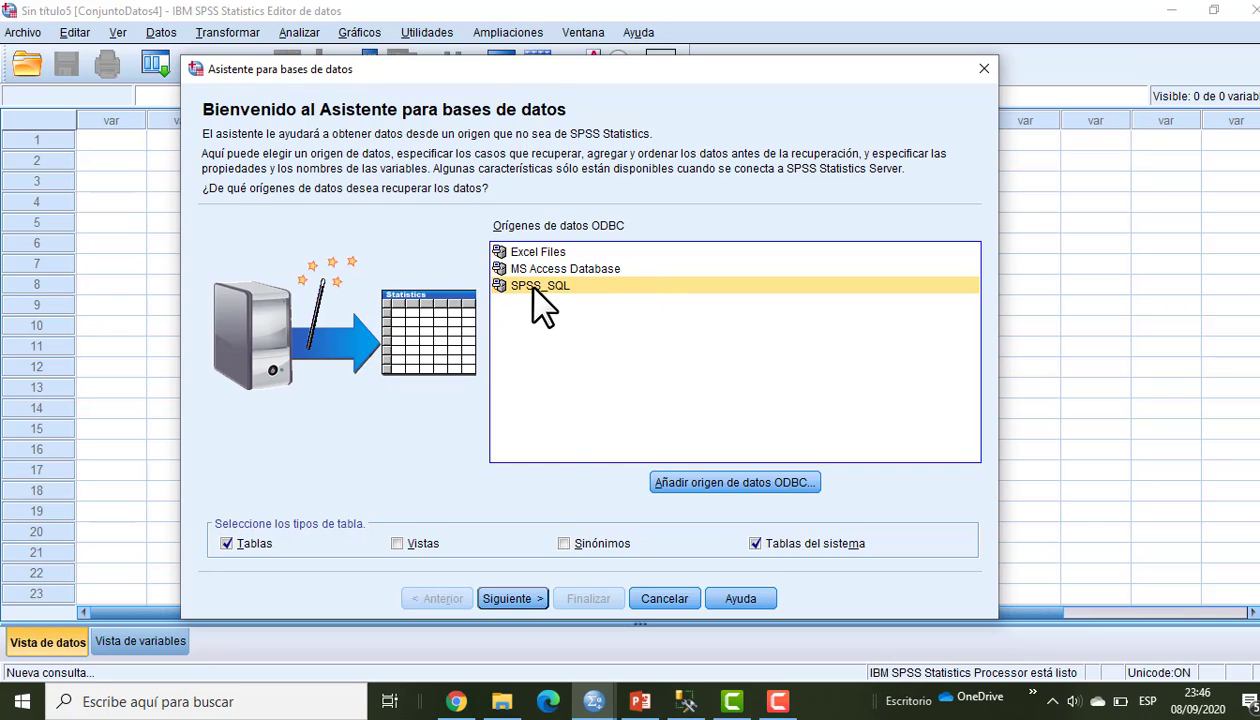
Step: Use the SPSS_SQL source and add all fields of the BDCOMPRAS.dbo.ventas table to the fields to retrieve
{"action": "left_click", "coordinate": [511, 598]}
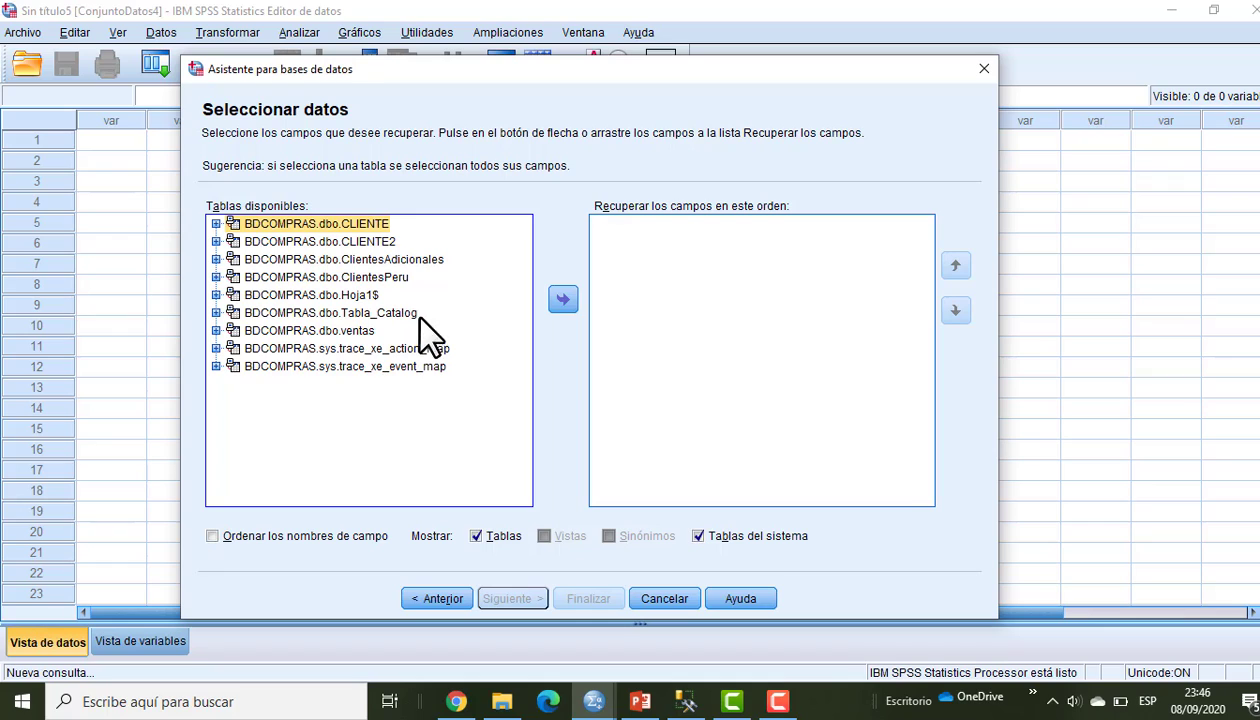
{"action": "left_click", "coordinate": [356, 332]}
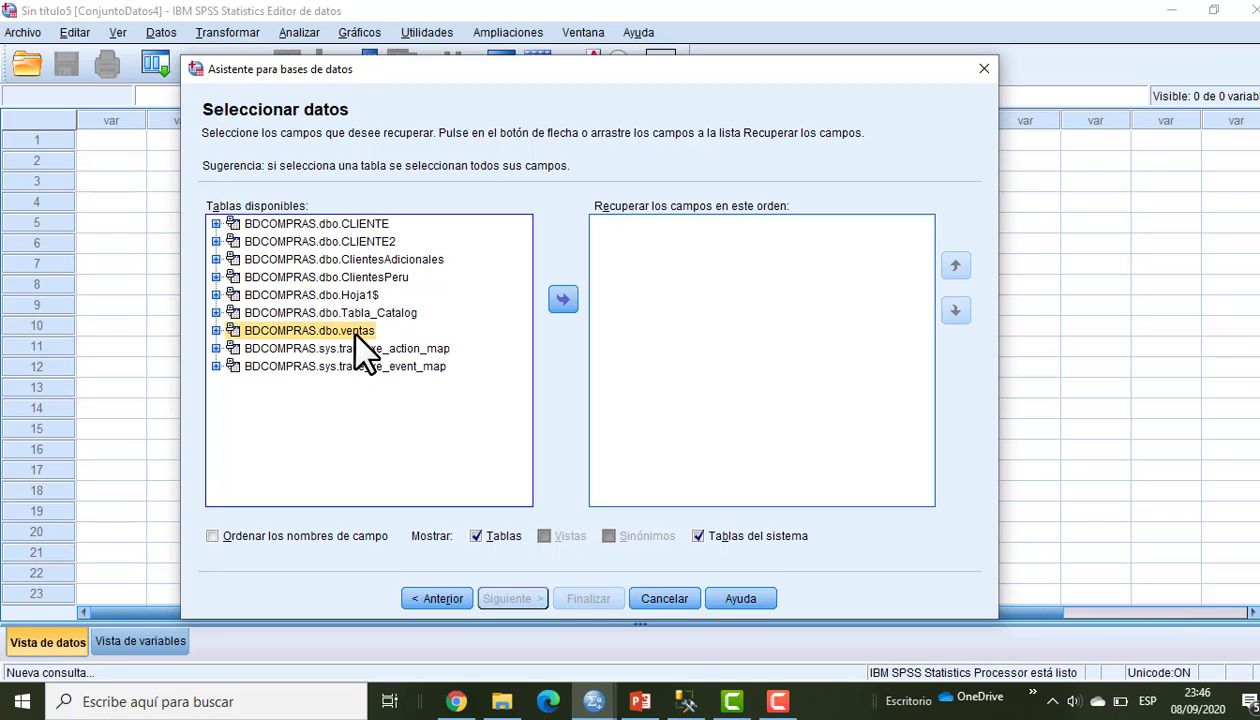
{"action": "left_click", "coordinate": [562, 303]}
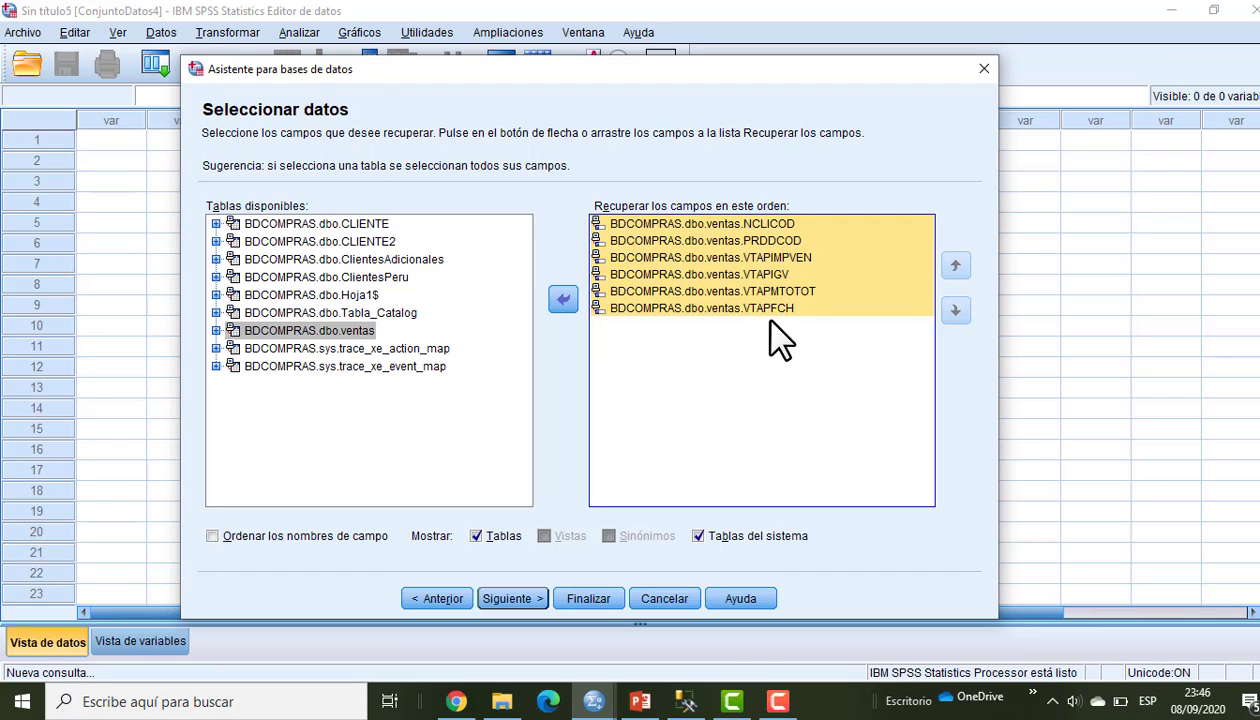
{"action": "left_click_drag", "start_coordinate": [722, 310], "coordinate": [731, 222]}
{"action": "left_click", "coordinate": [732, 222]}
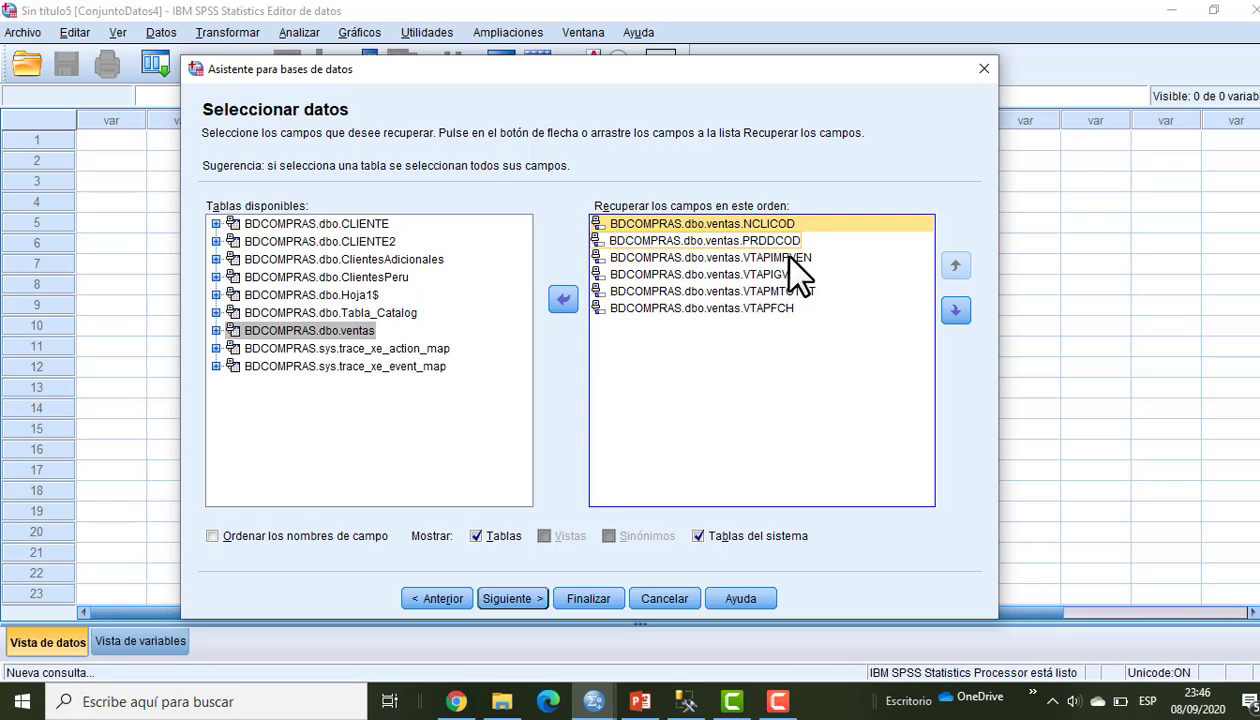
Step: Proceed without case selection criteria or random sampling, and accept the default variable definitions to reach the generated SQL query
{"action": "left_click", "coordinate": [510, 600]}
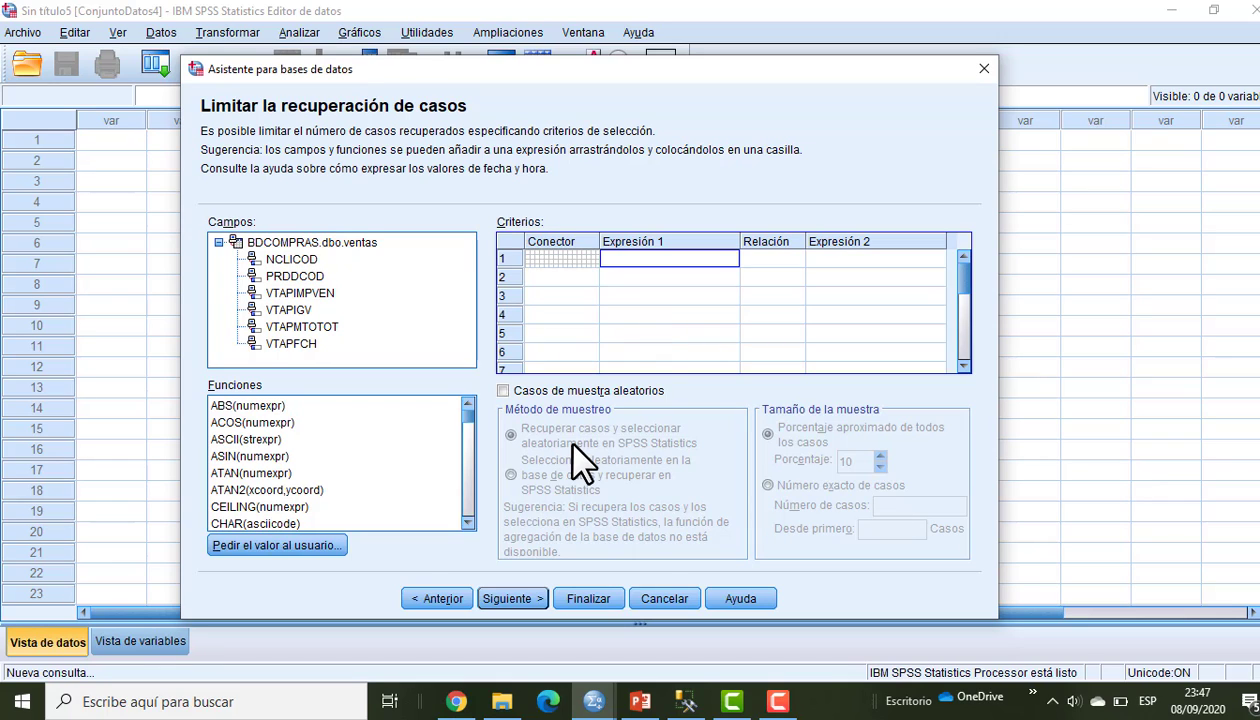
{"action": "left_click", "coordinate": [512, 598]}
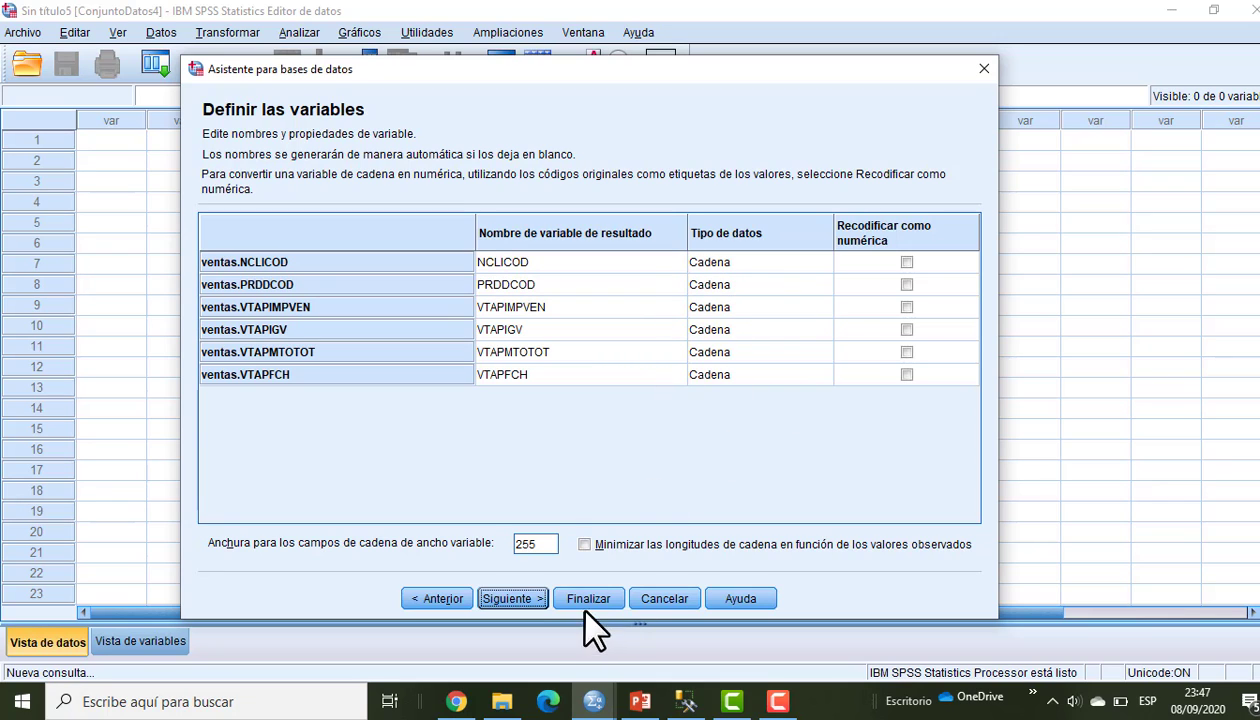
{"action": "left_click", "coordinate": [510, 598]}
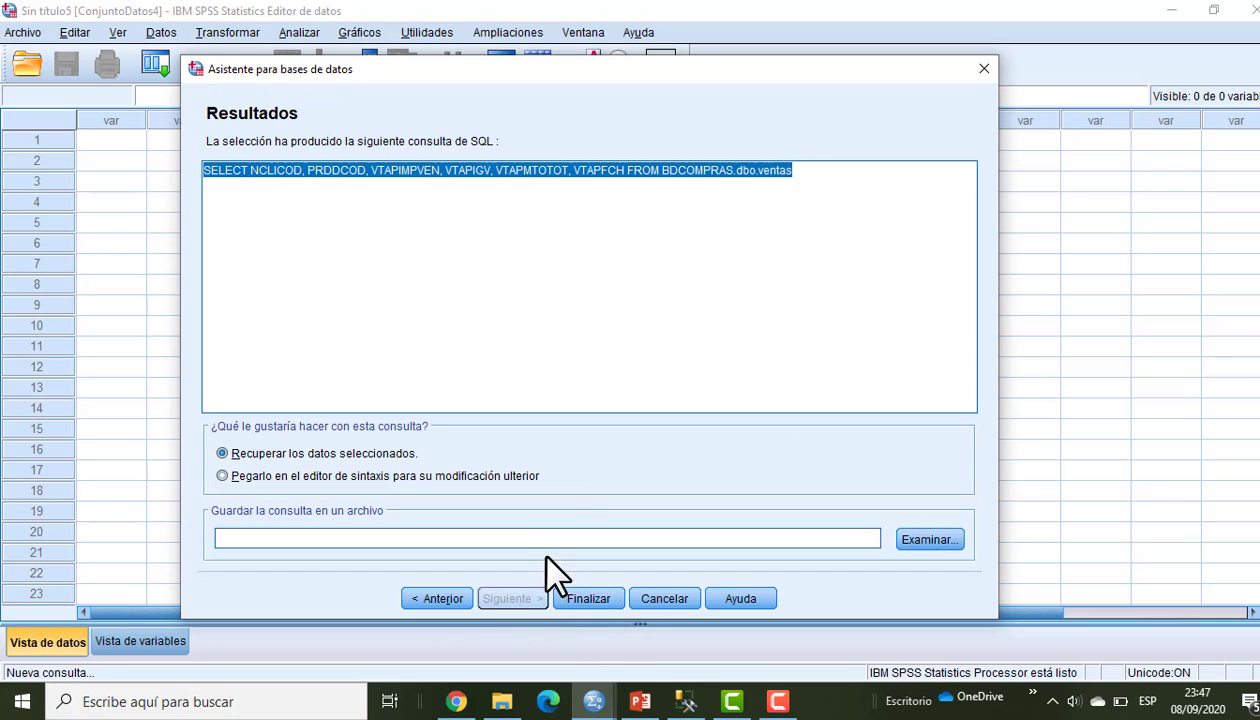
Step: Review the option for saving the query to a file, leave it unused, and finish the import by retrieving the selected data
{"action": "left_click_drag", "start_coordinate": [800, 69], "coordinate": [914, 26]}
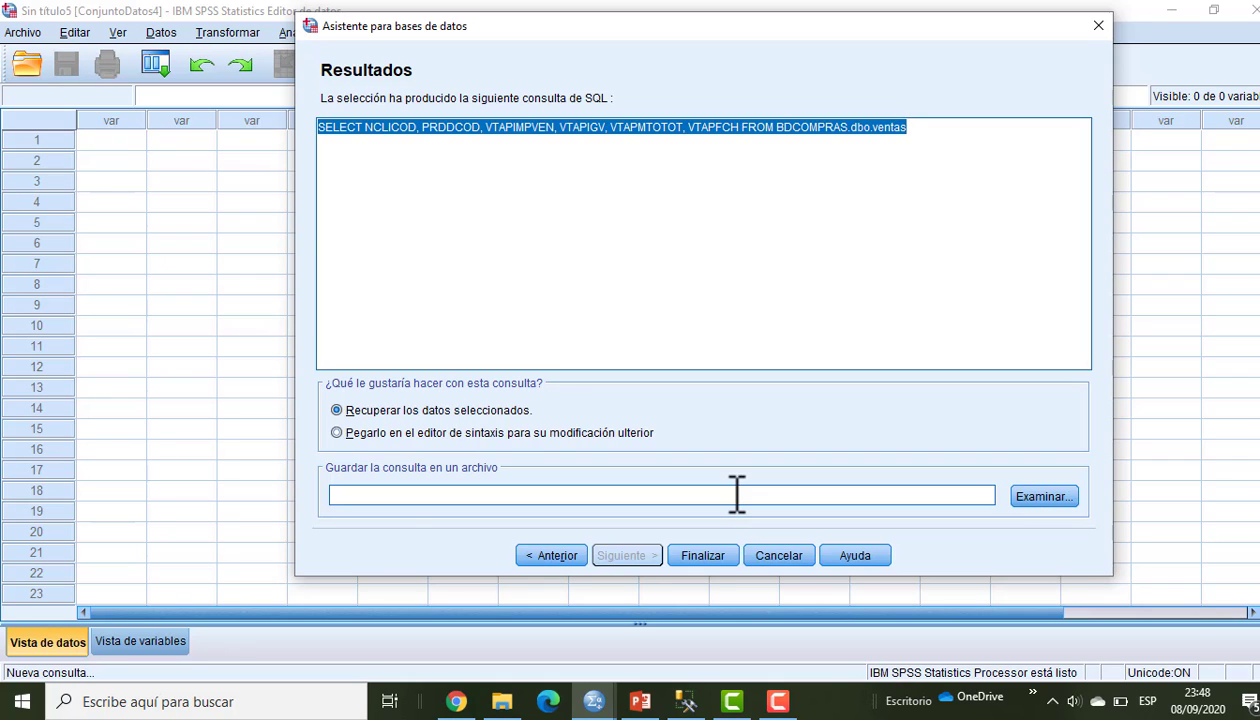
{"action": "left_click", "coordinate": [1060, 494]}
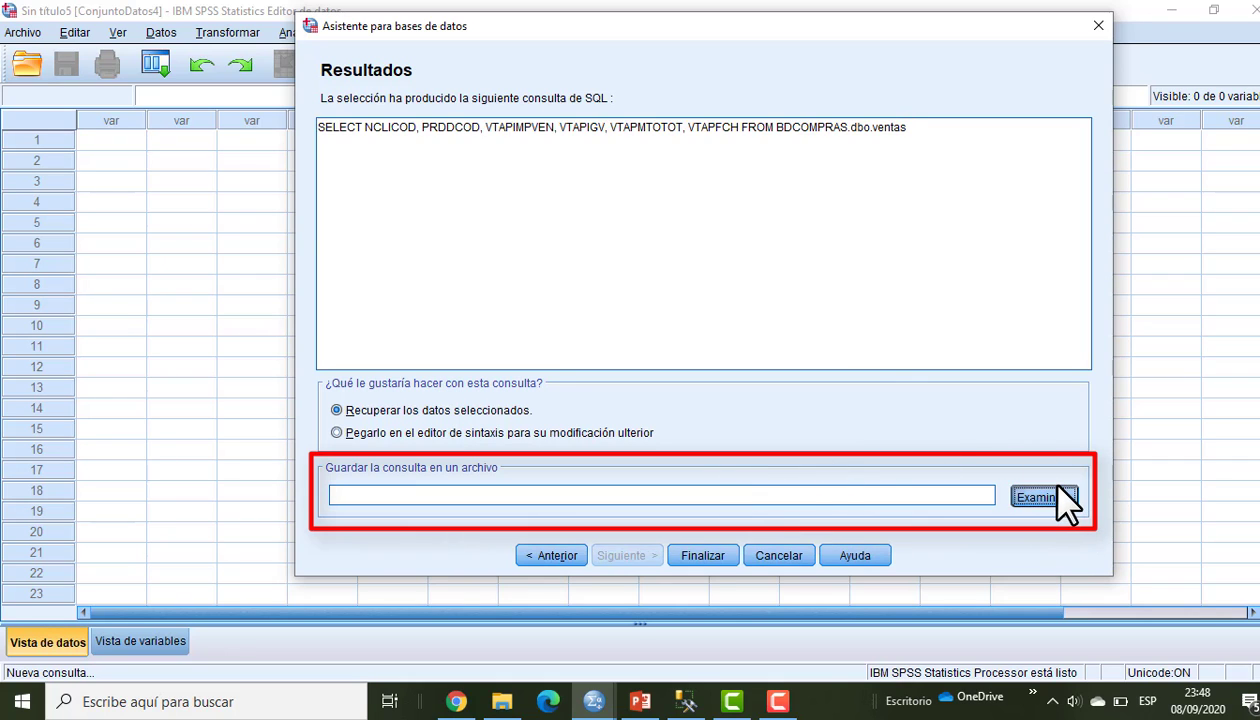
{"action": "left_click", "coordinate": [881, 107]}
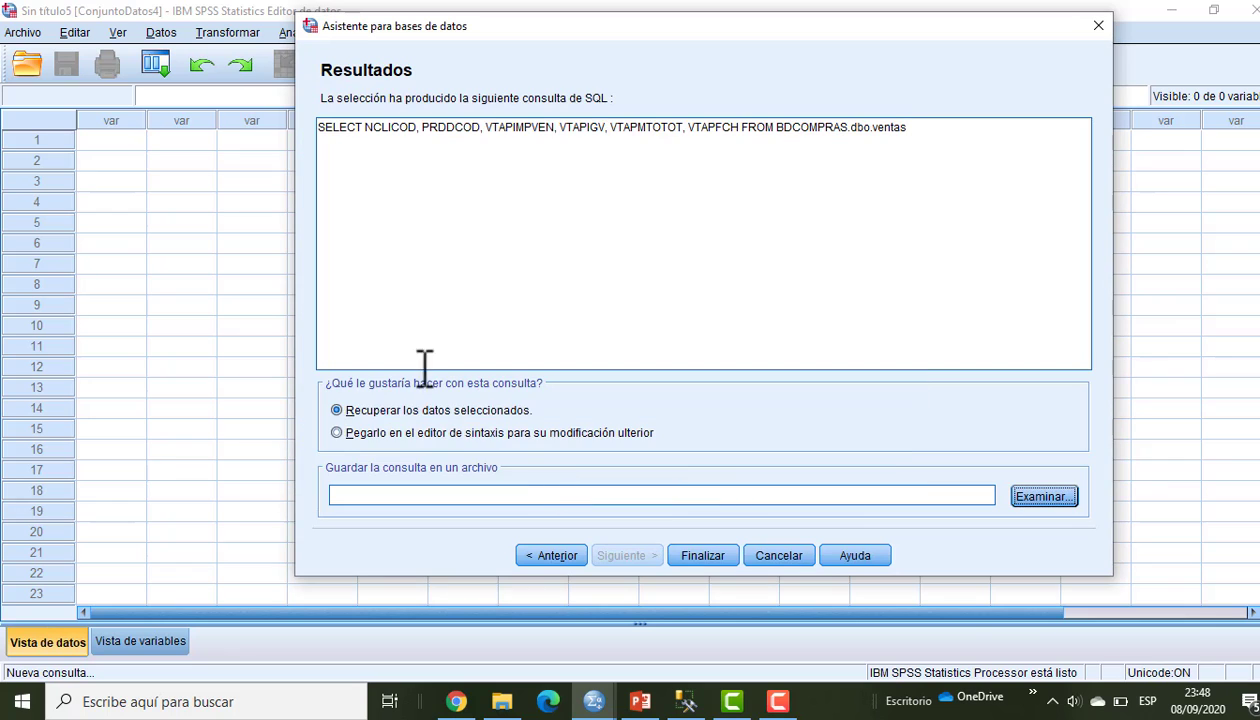
{"action": "left_click", "coordinate": [706, 556]}
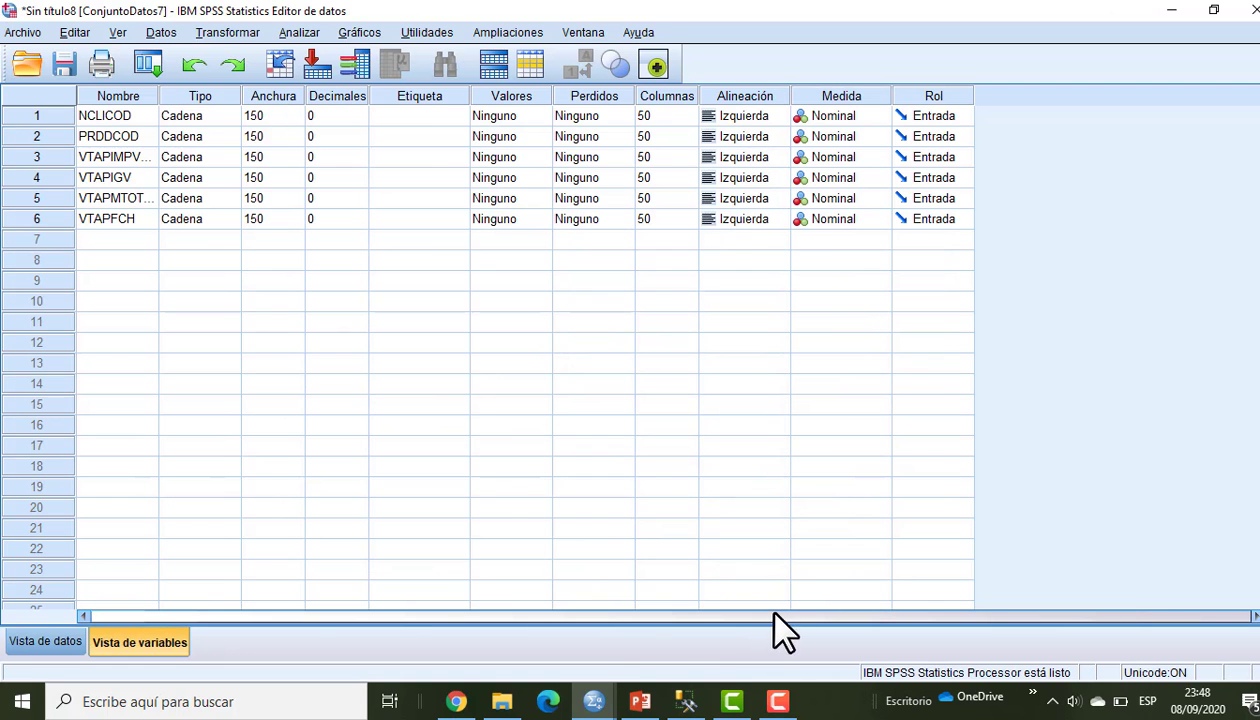
Step: Examine the imported cases down to the end of the NCLICOD column, and return to the variable definitions
{"action": "left_click", "coordinate": [40, 643]}
{"action": "left_click", "coordinate": [148, 200]}
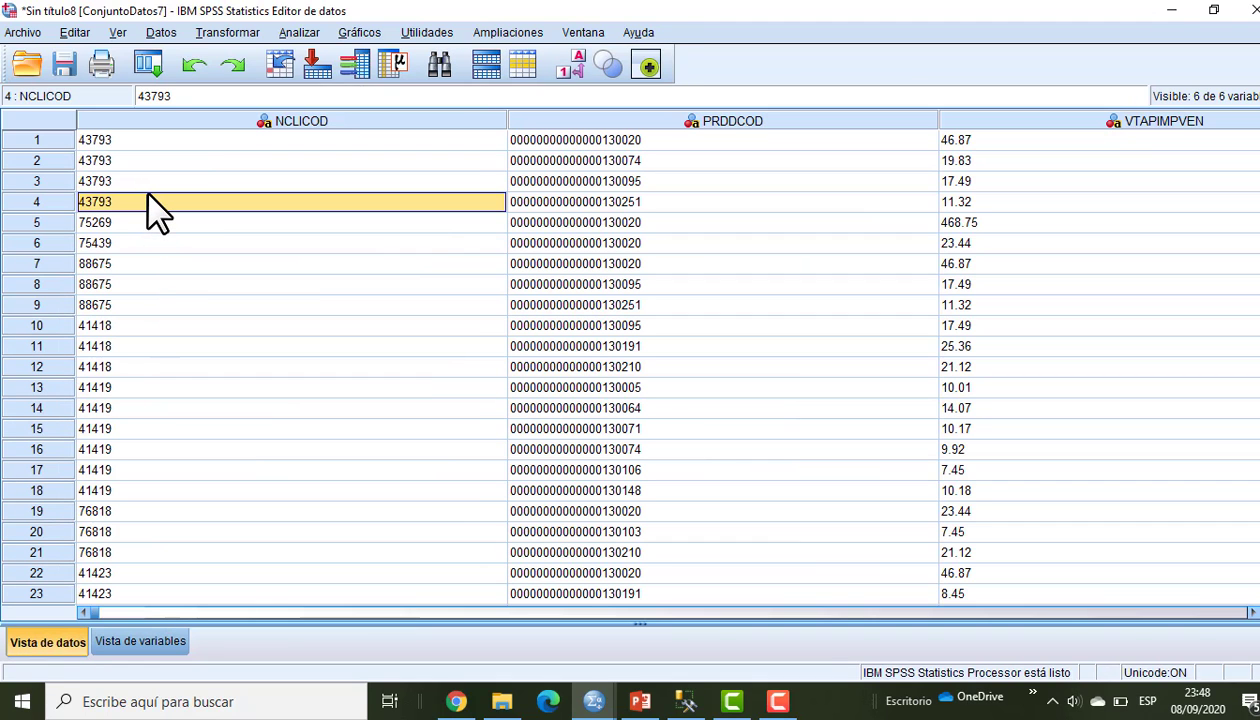
{"action": "key", "text": "ctrl+shift+Down"}
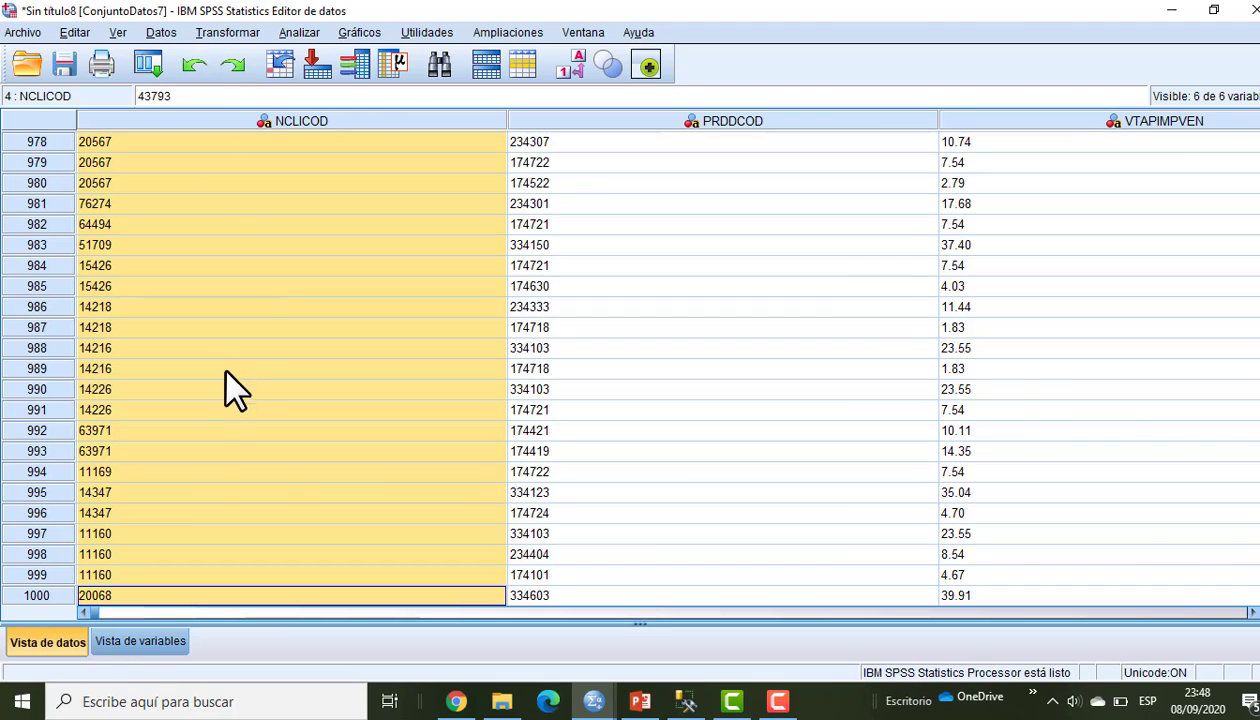
{"action": "left_click", "coordinate": [138, 641]}
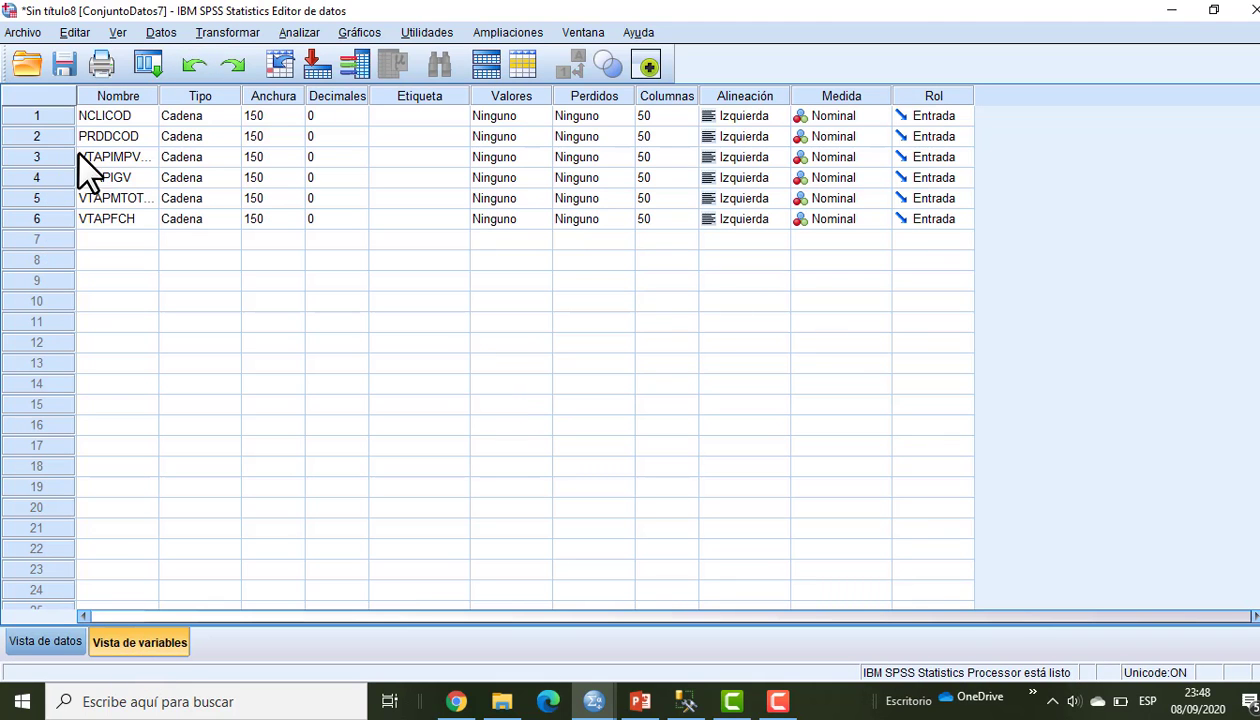